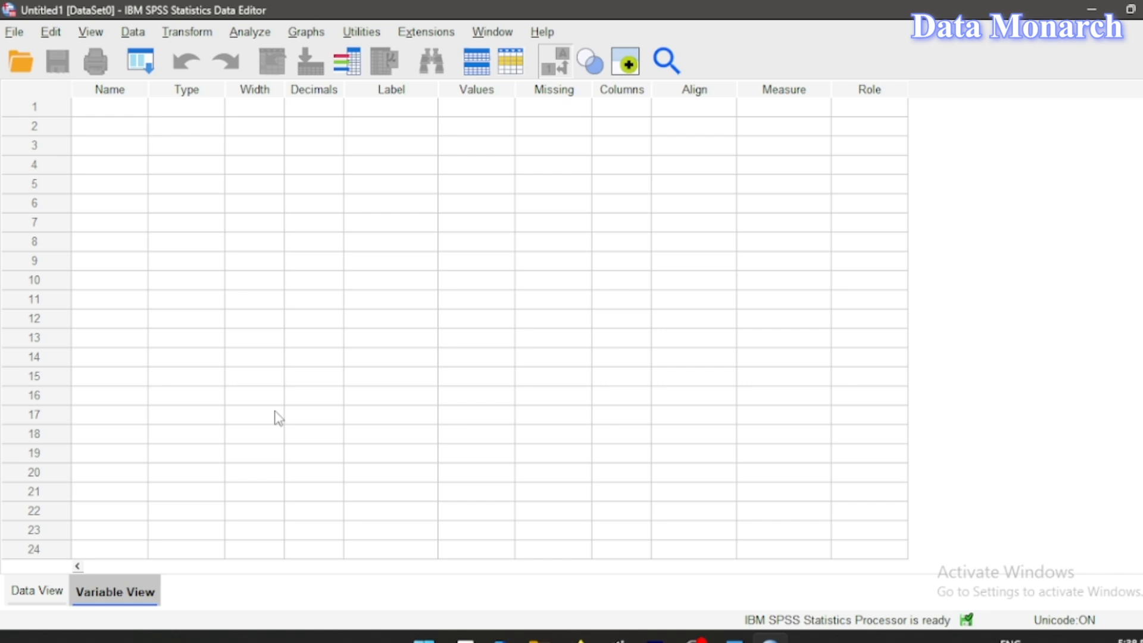
left_click(33, 593)
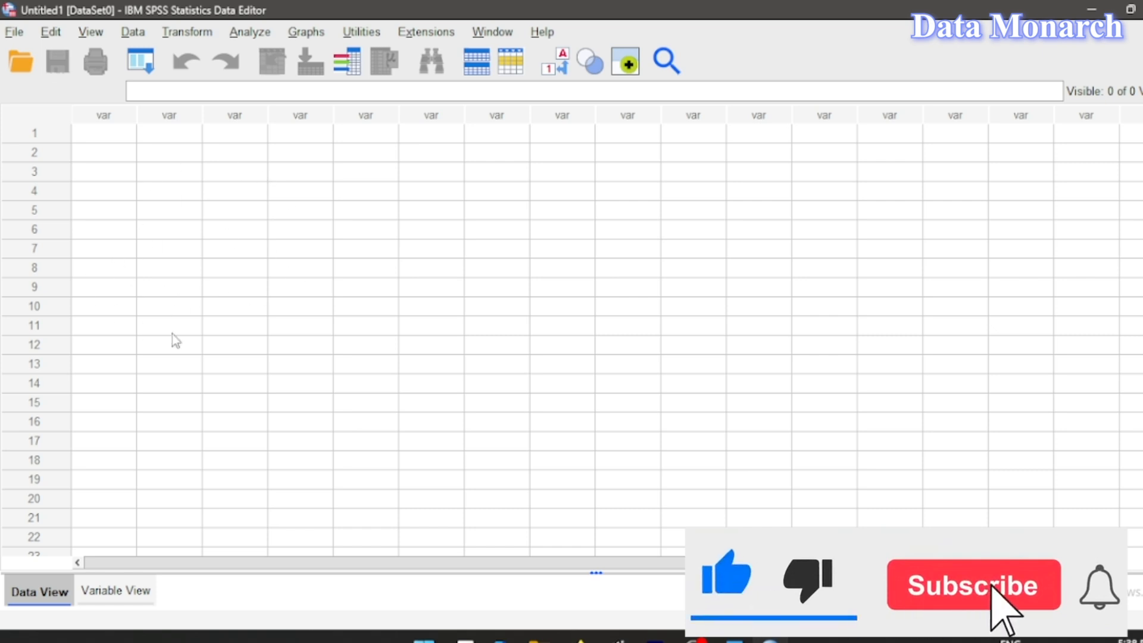
key("ctrl+t")
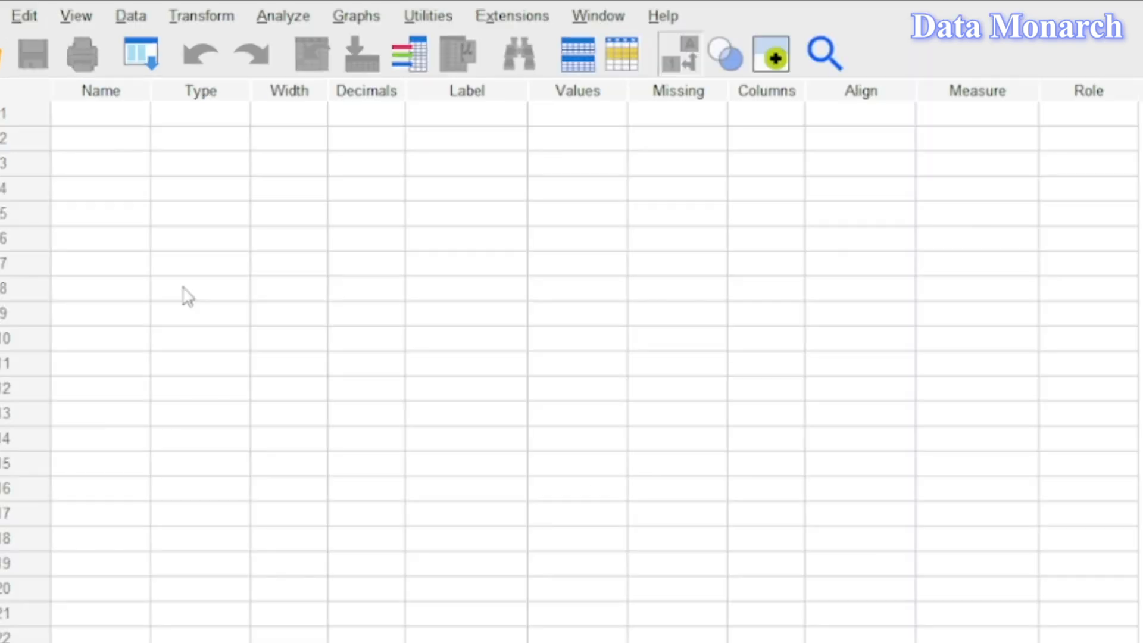
Try to name the first variable "ID Name"
left_click(109, 114)
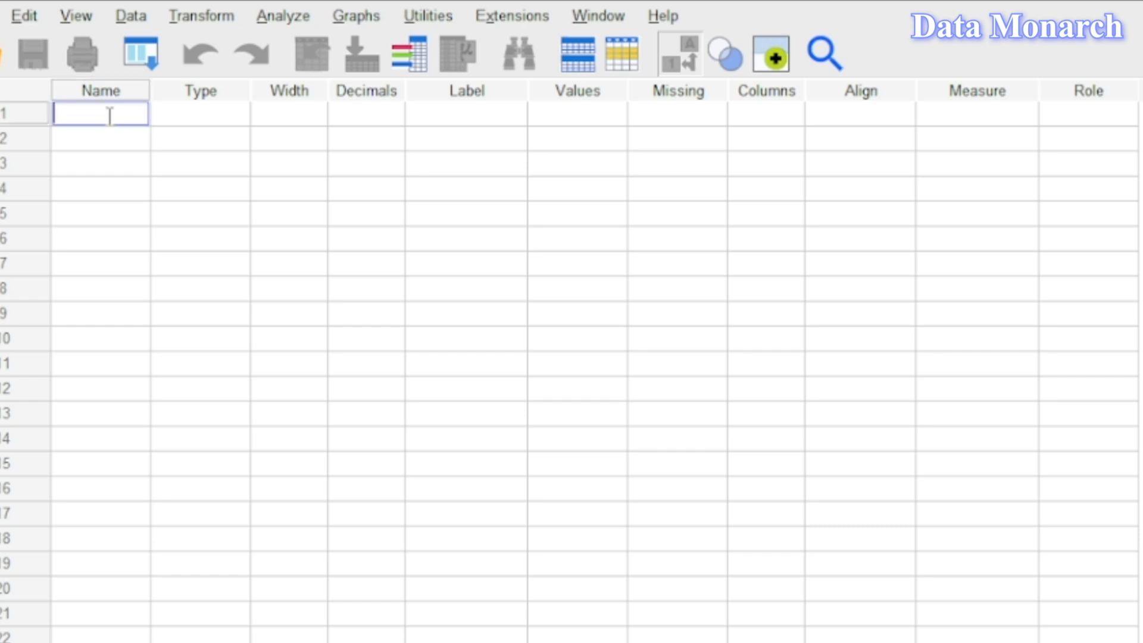
type("ID Name")
key("Return")
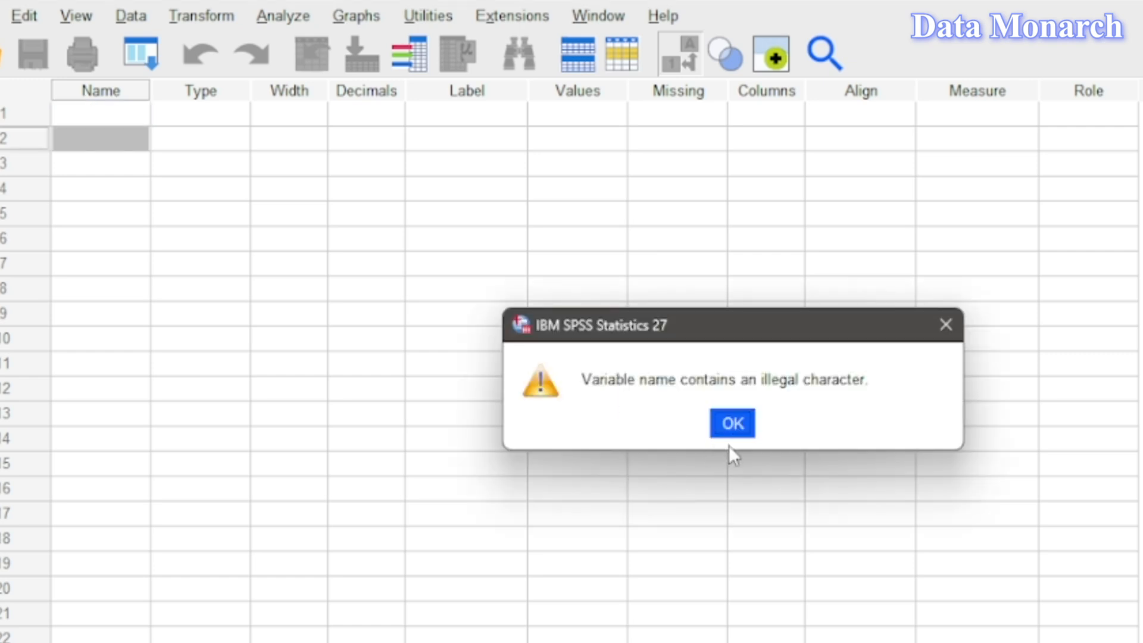
left_click(732, 428)
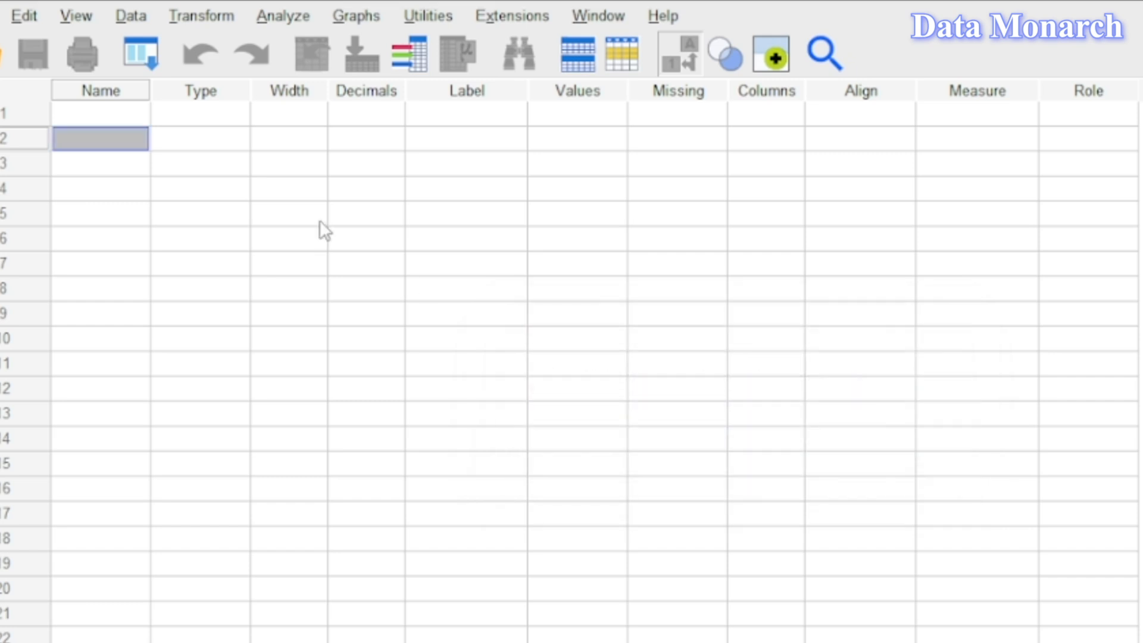
Define the first variable with the name ID_Employee
left_click(113, 114)
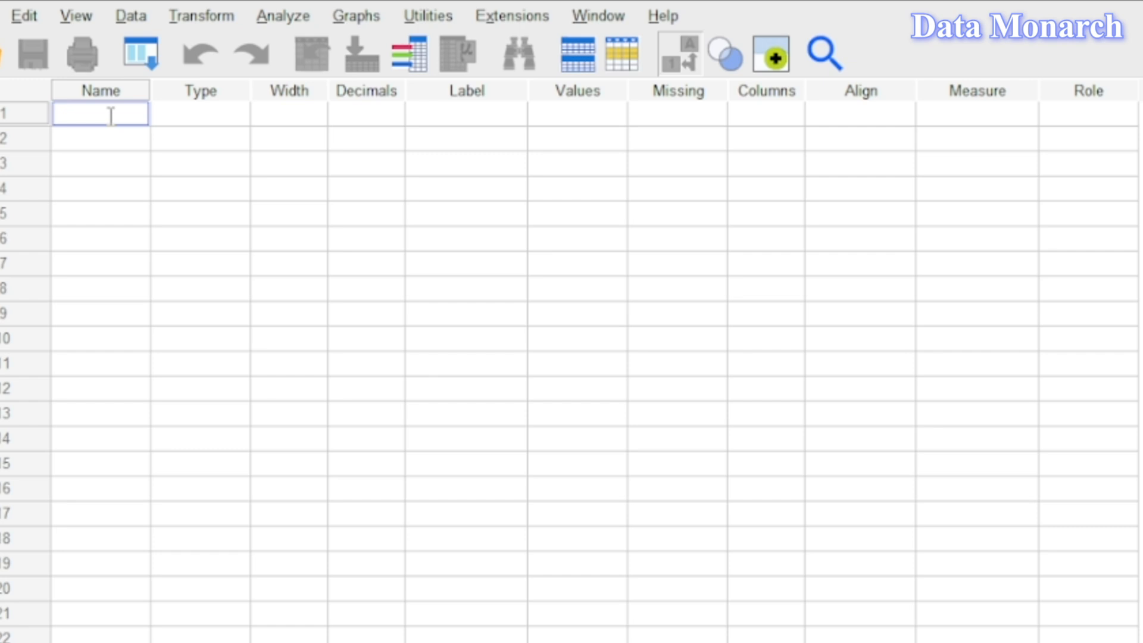
type("ID_Employee")
key("Return")
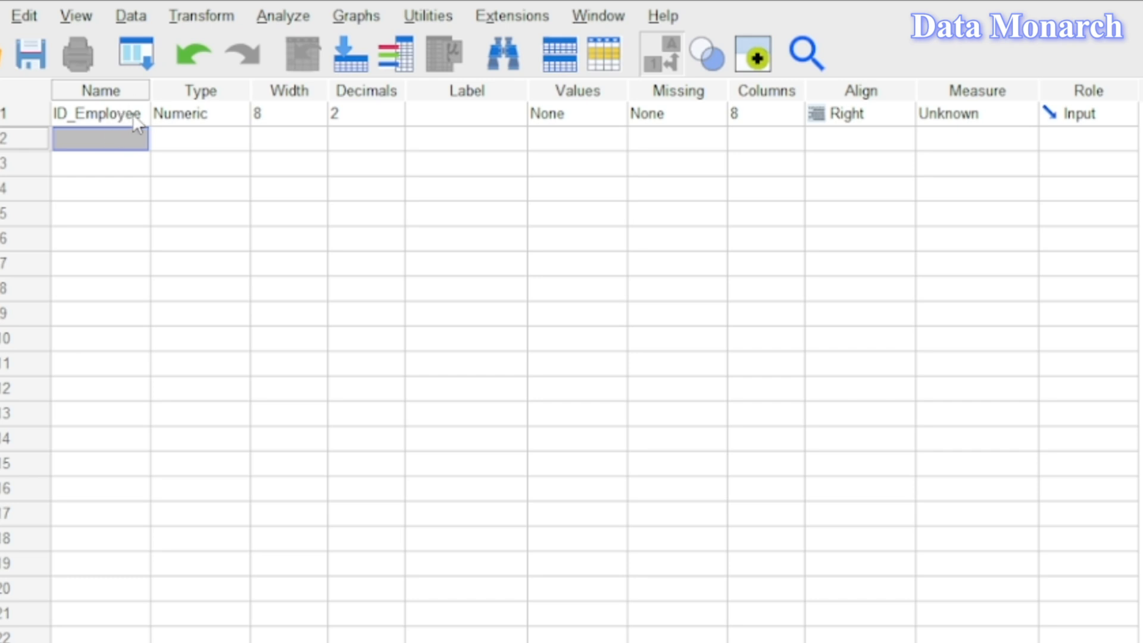
double_click(133, 113)
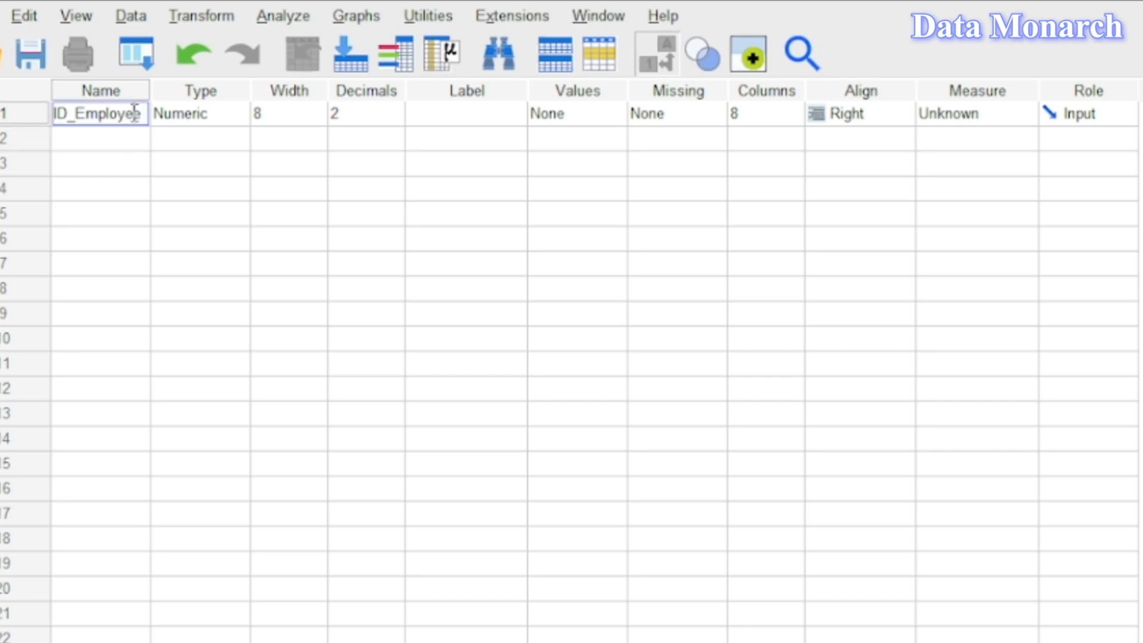
Keep the ID_Employee variable's type as Numeric and set its decimals to 3
left_click(245, 122)
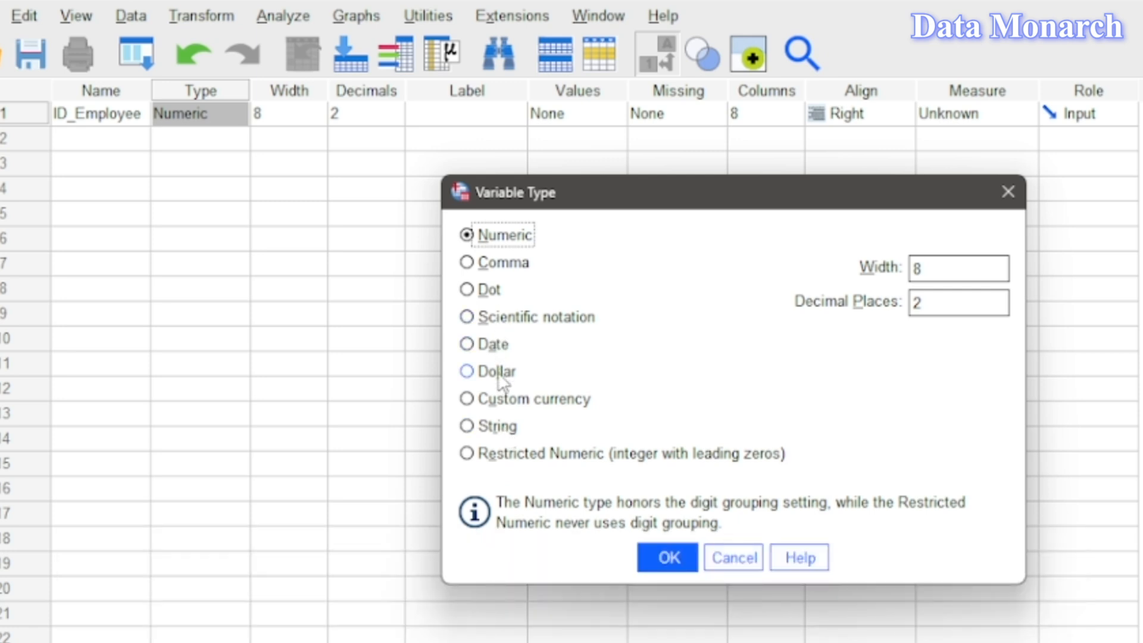
left_click(669, 560)
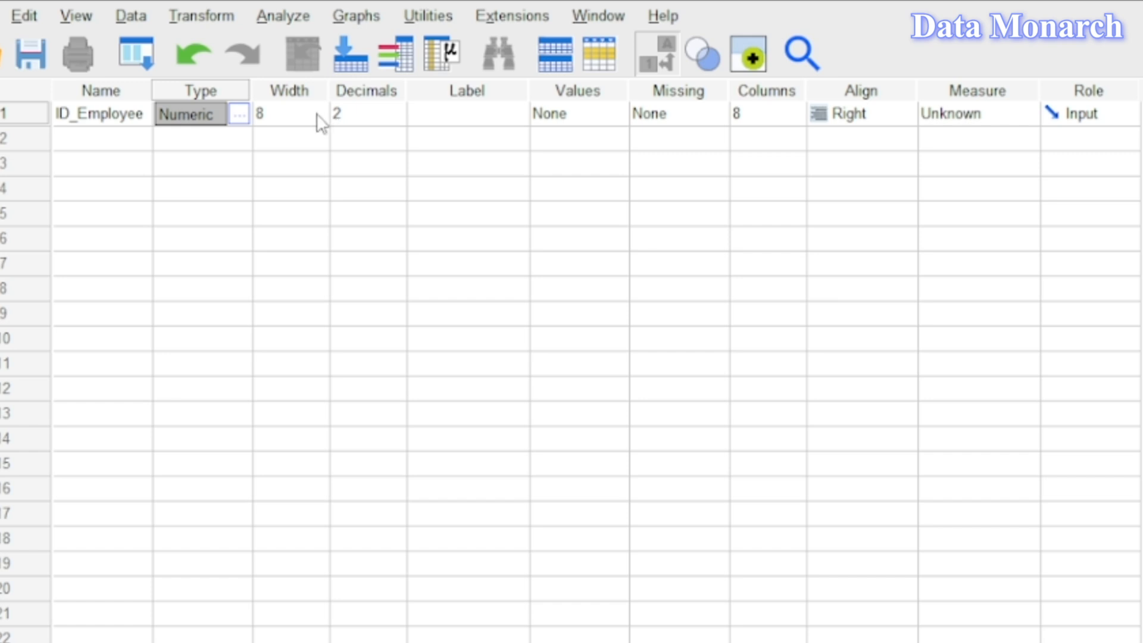
left_click(406, 114)
left_click(399, 110)
left_click(397, 110)
left_click(397, 119)
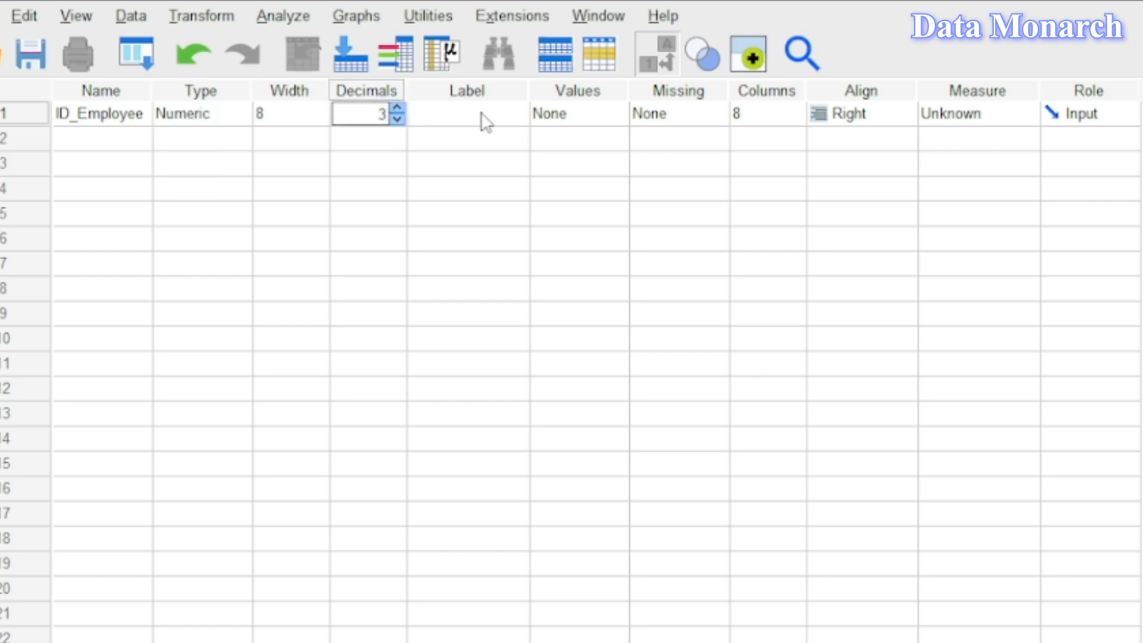
Shorten the first variable's name to ID
left_click(486, 122)
left_click(140, 126)
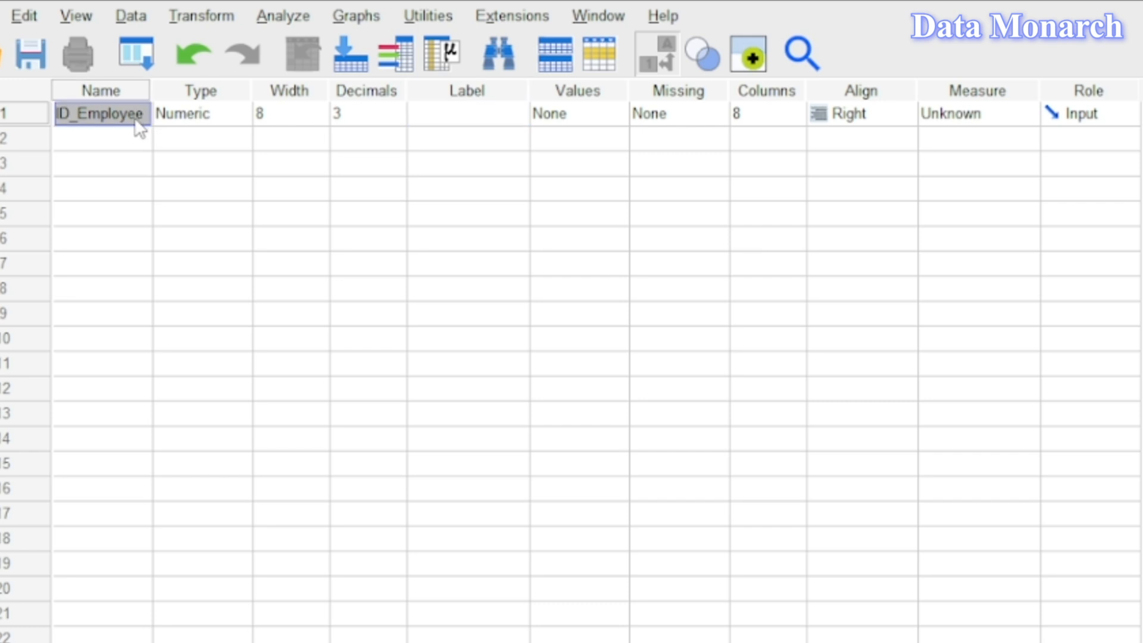
left_click(144, 114)
left_click_drag(145, 113, 74, 115)
key("BackSpace")
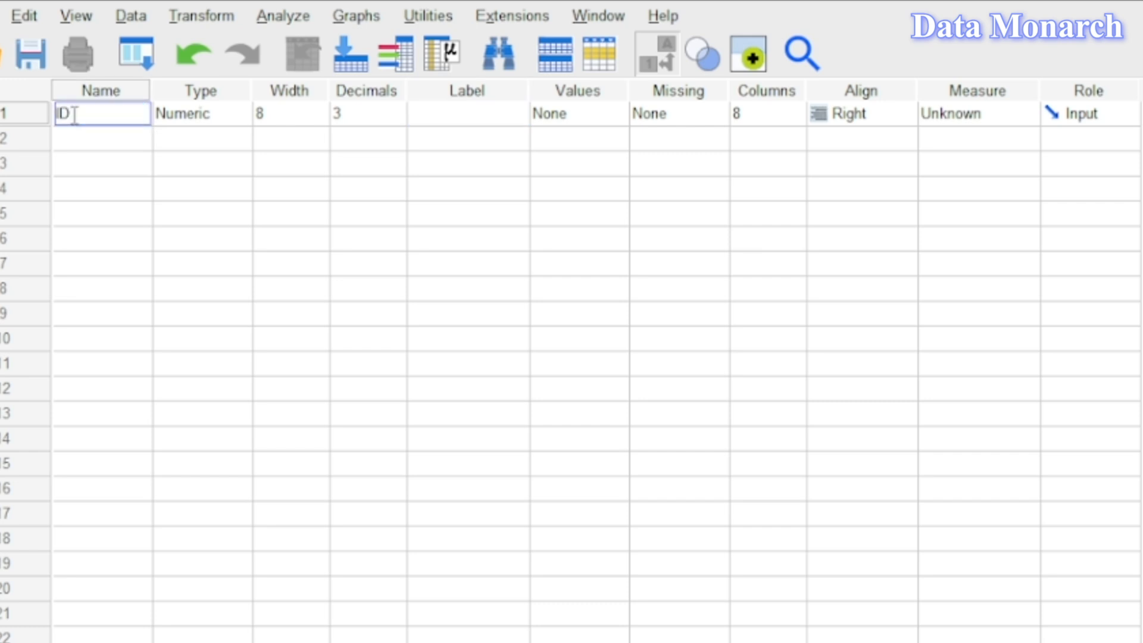
Give the ID variable the label "Employee ID" and leave its value labels empty
left_click(462, 112)
type("Employee")
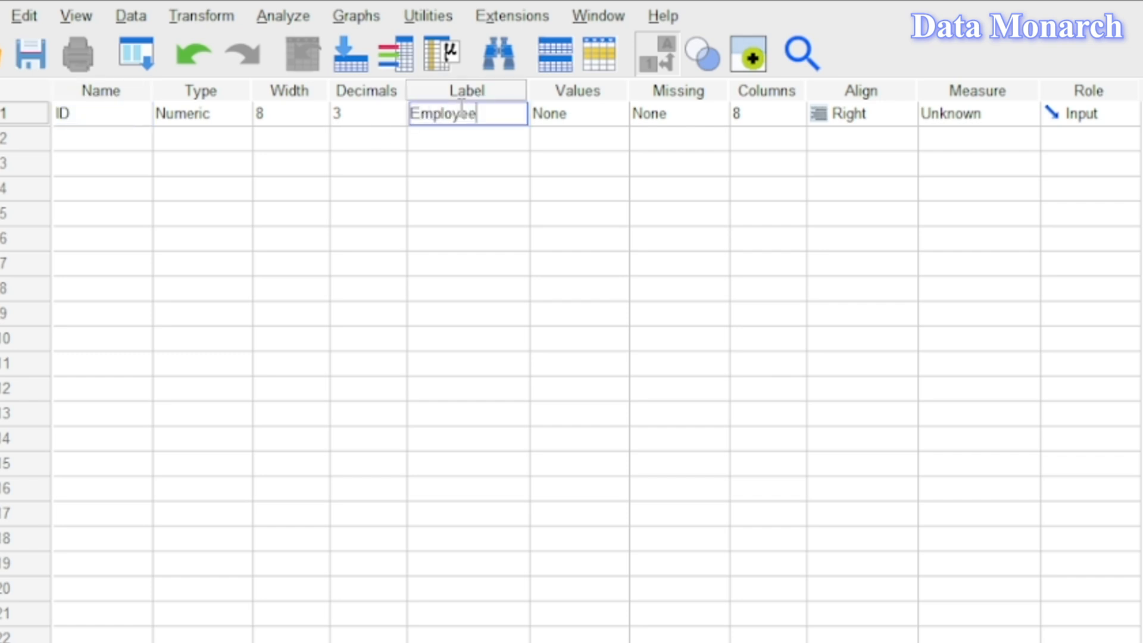
type(" ID")
double_click(614, 117)
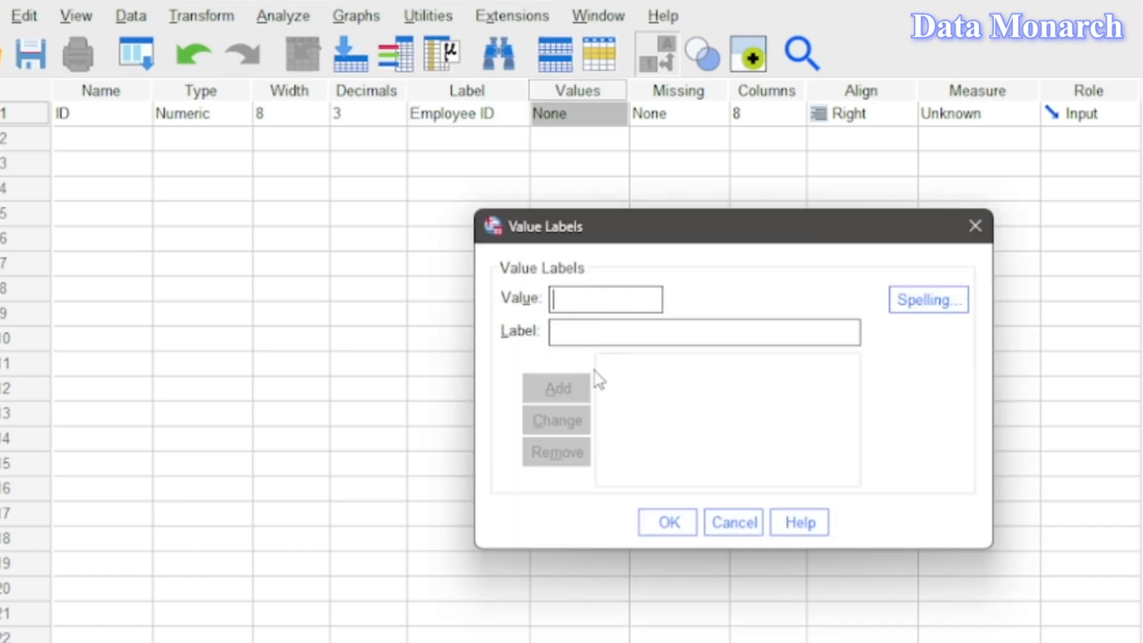
left_click(680, 524)
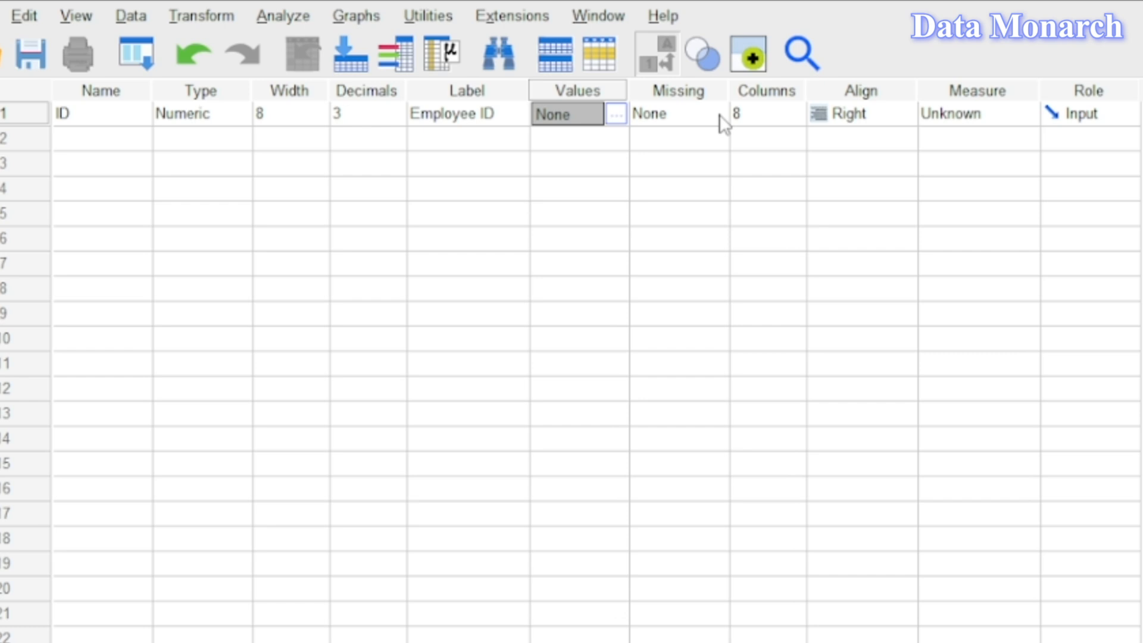
Set the ID variable's measurement level to Scale
left_click(906, 114)
left_click(1021, 119)
left_click(1024, 125)
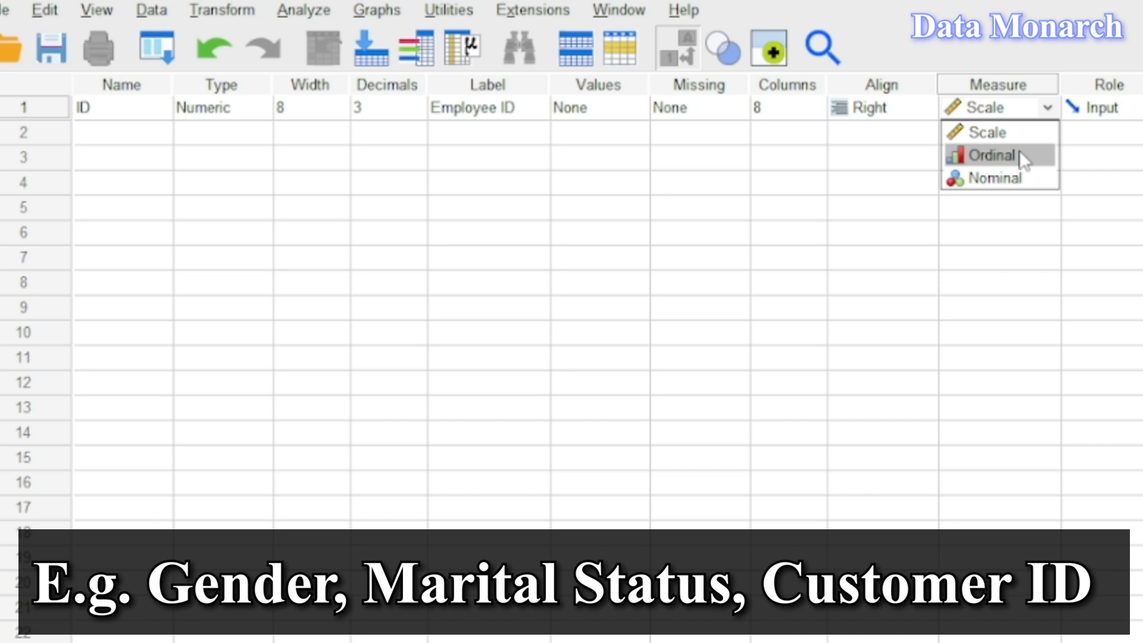
left_click(998, 84)
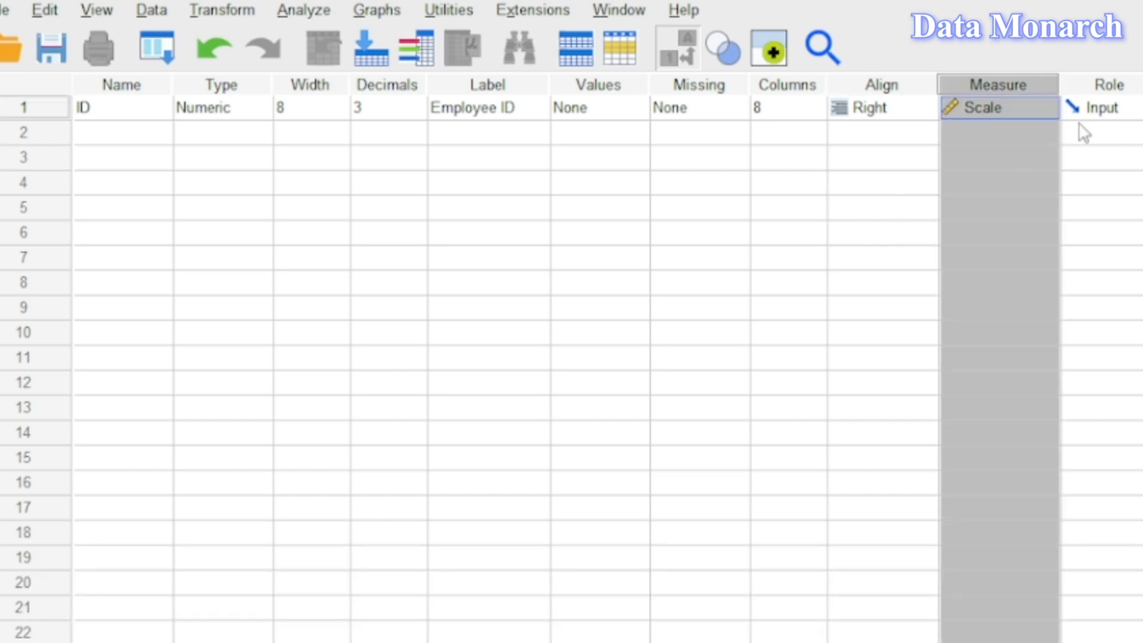
Add two numeric variables named Name and Gender below the ID variable
double_click(110, 134)
type("Name")
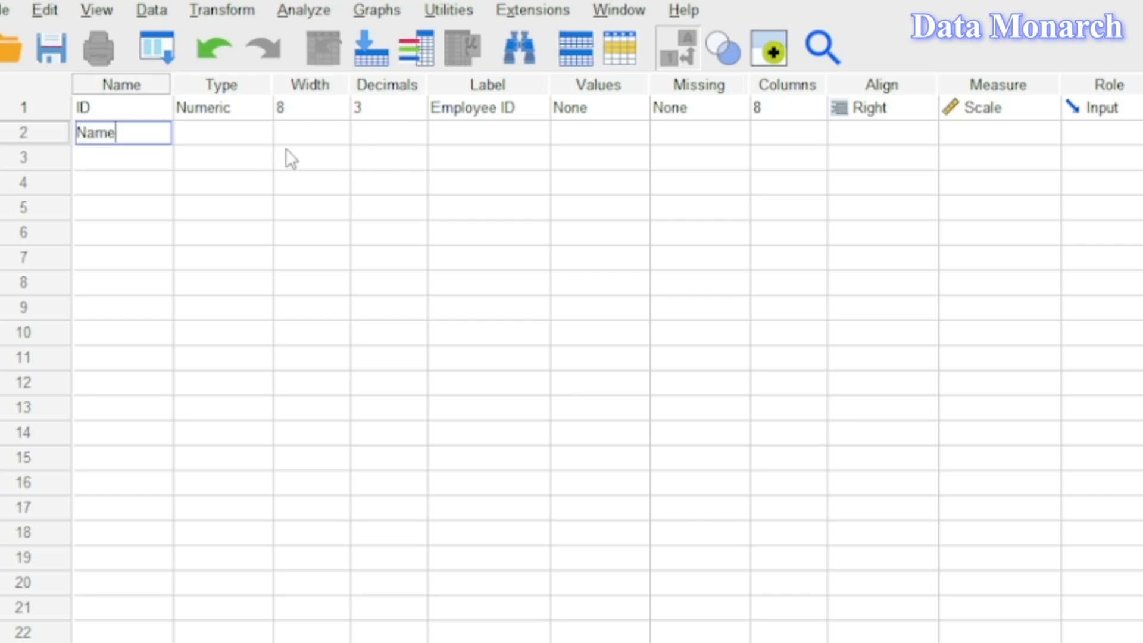
key("Return")
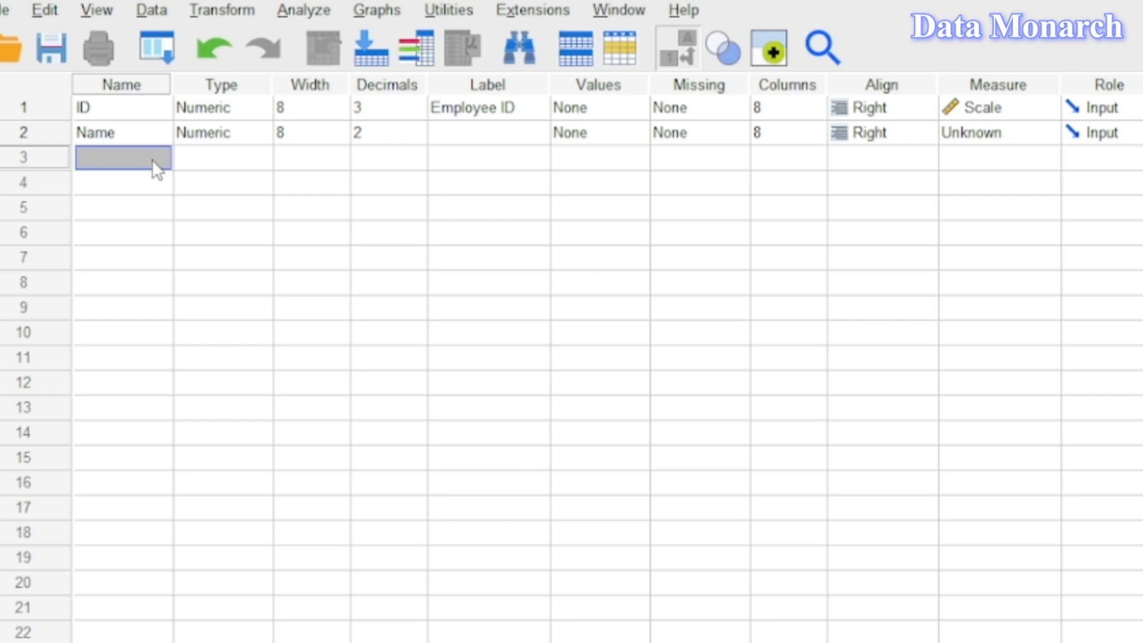
double_click(152, 159)
type("Gender")
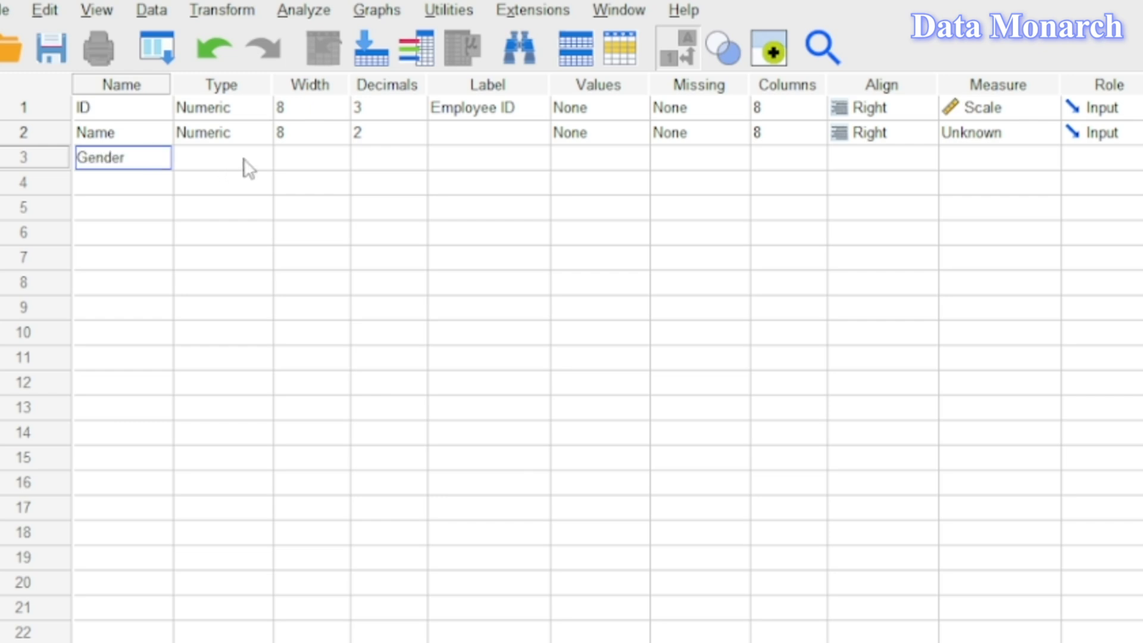
left_click(192, 158)
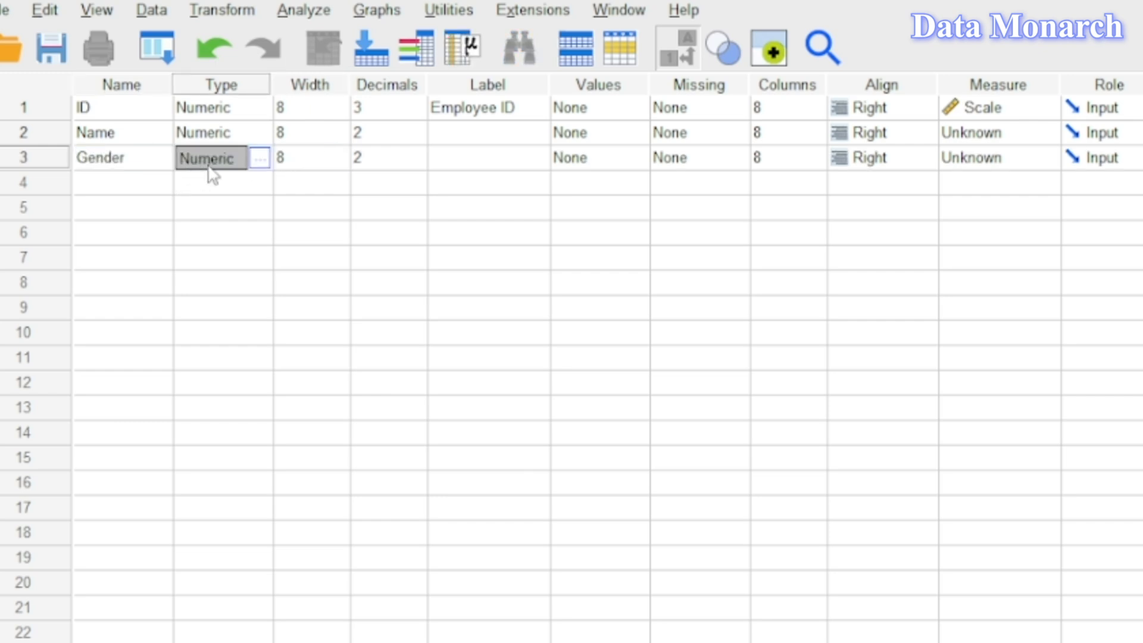
Define value labels for the Gender variable, with 1 as Male and 2 as Female
left_click(639, 163)
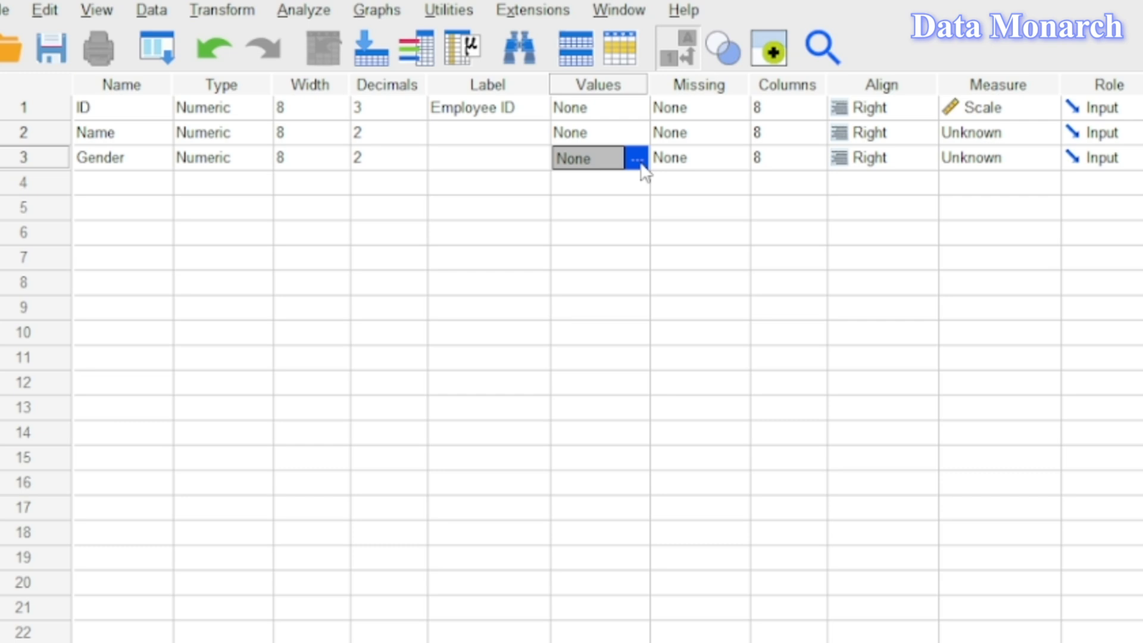
left_click(642, 166)
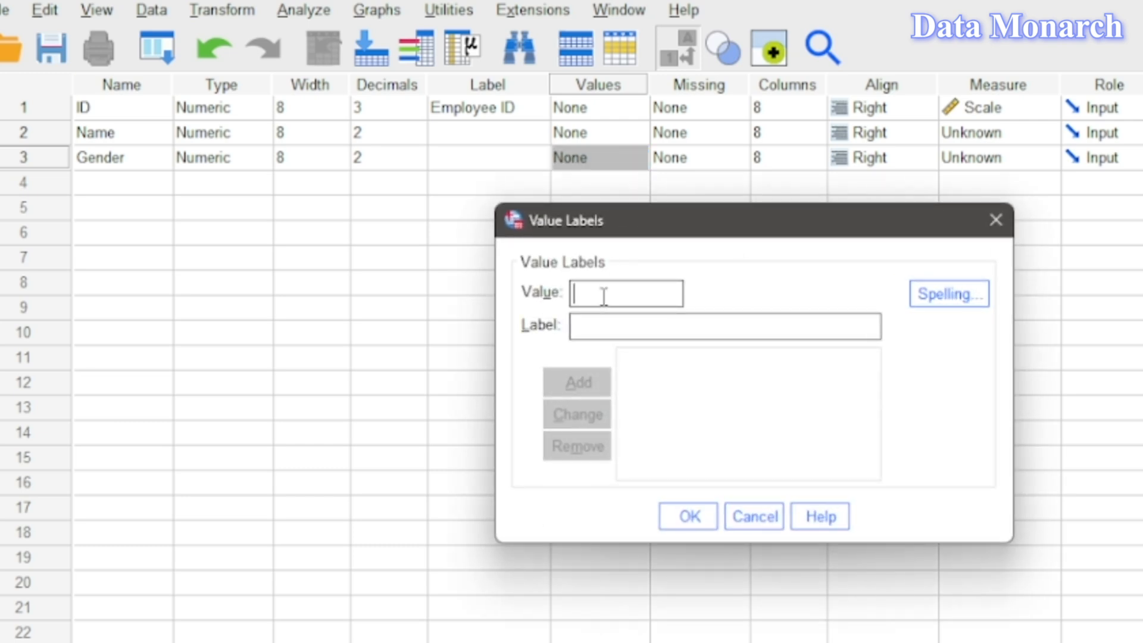
type("1")
key("Tab")
type("Male")
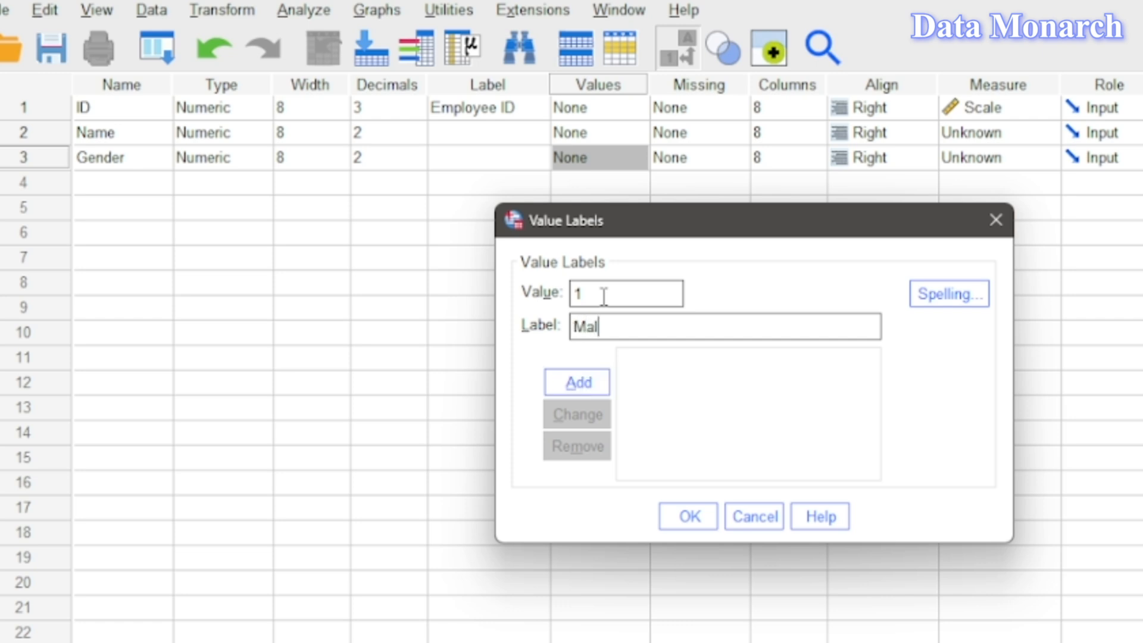
left_click(587, 381)
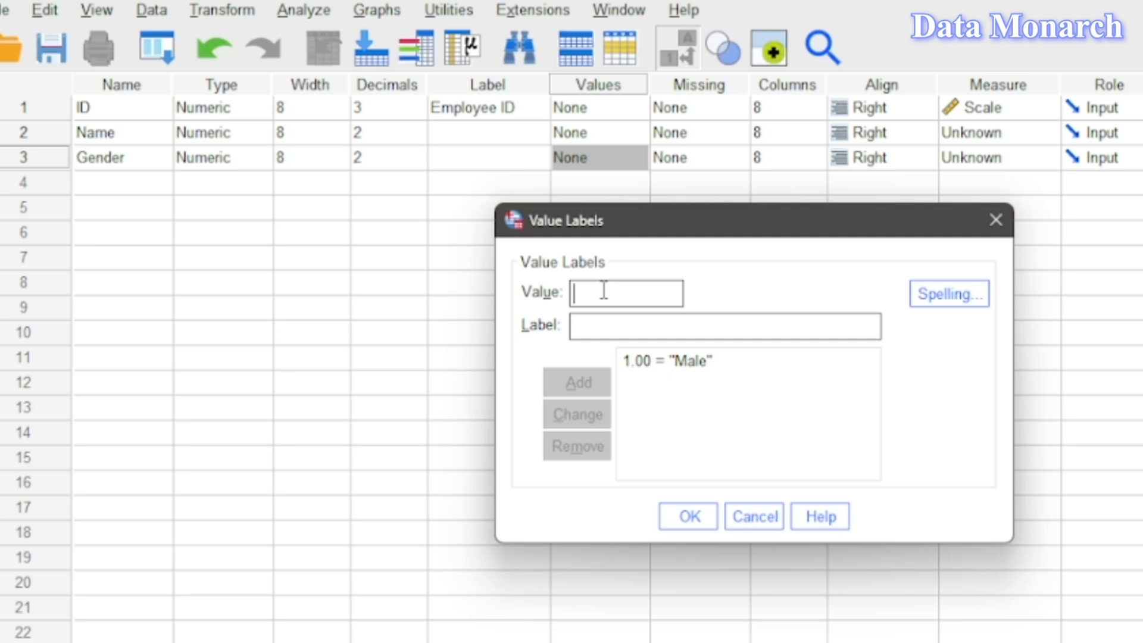
type("2")
key("Tab")
type("Female")
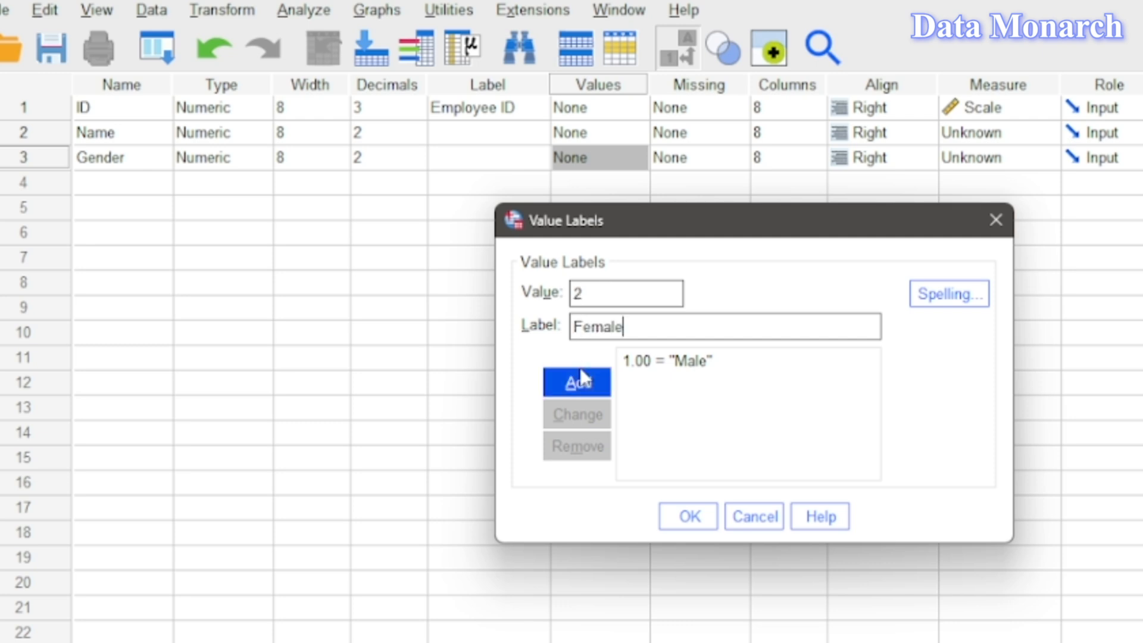
left_click(579, 381)
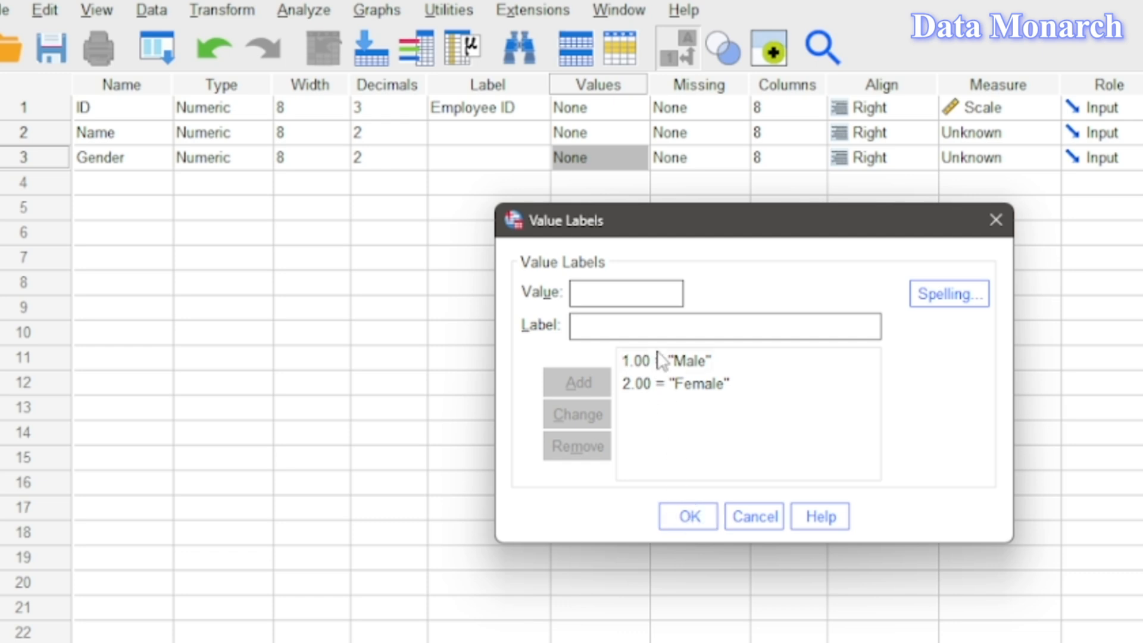
left_click(695, 517)
Set the measurement level of Gender and Name to Nominal, and add a fourth variable named Age with Ordinal measure
left_click(1047, 159)
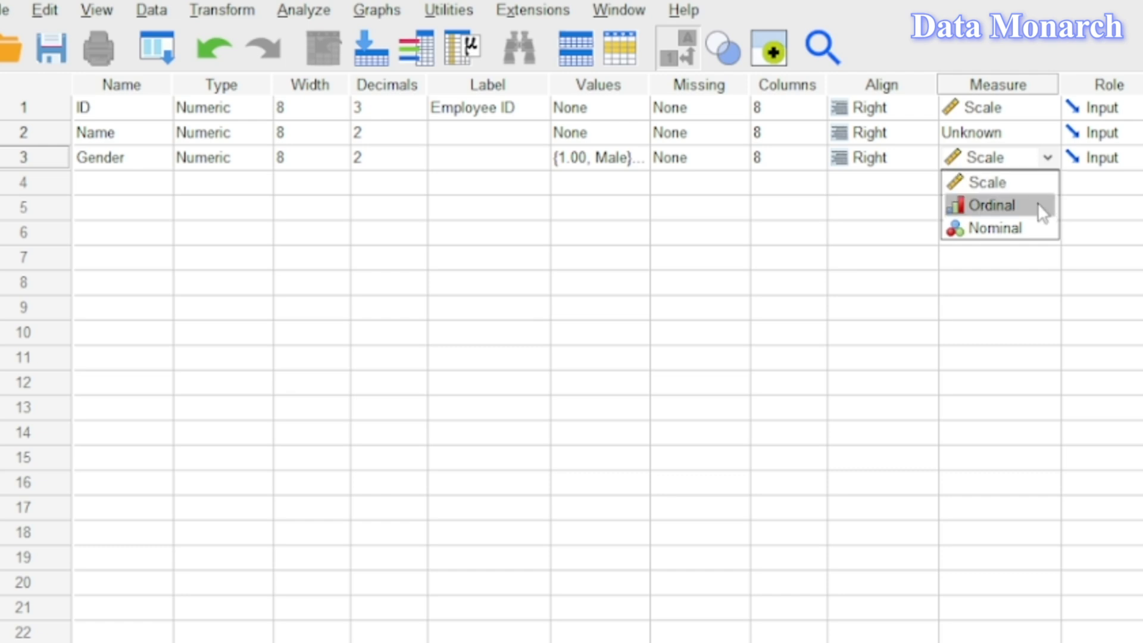
left_click(1038, 228)
left_click(1038, 135)
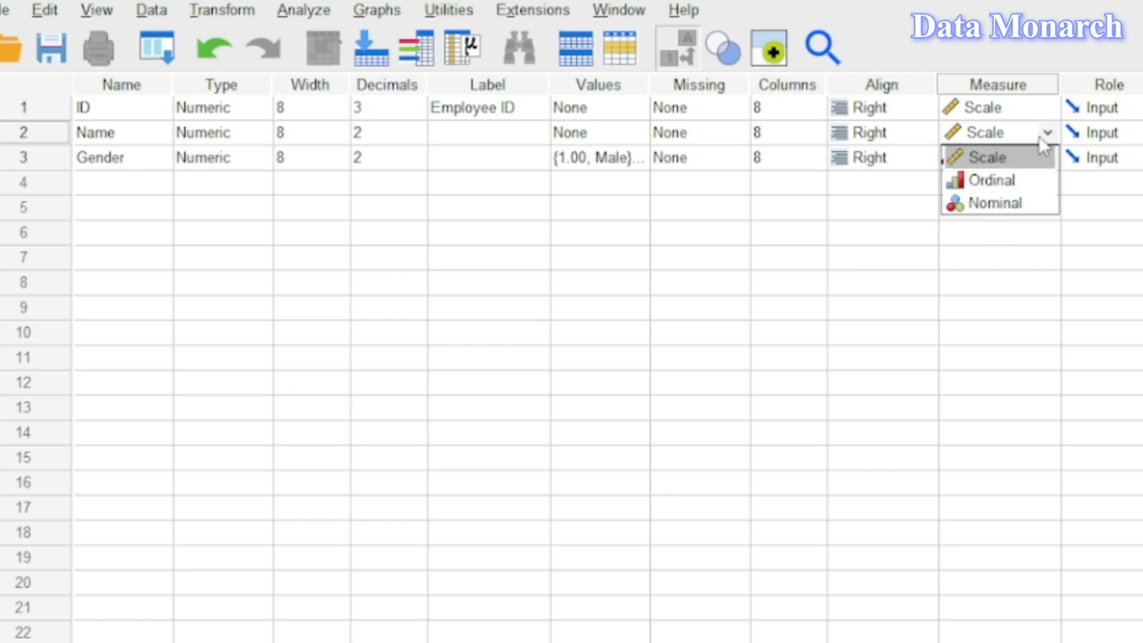
left_click(1031, 201)
left_click(114, 182)
type("Age")
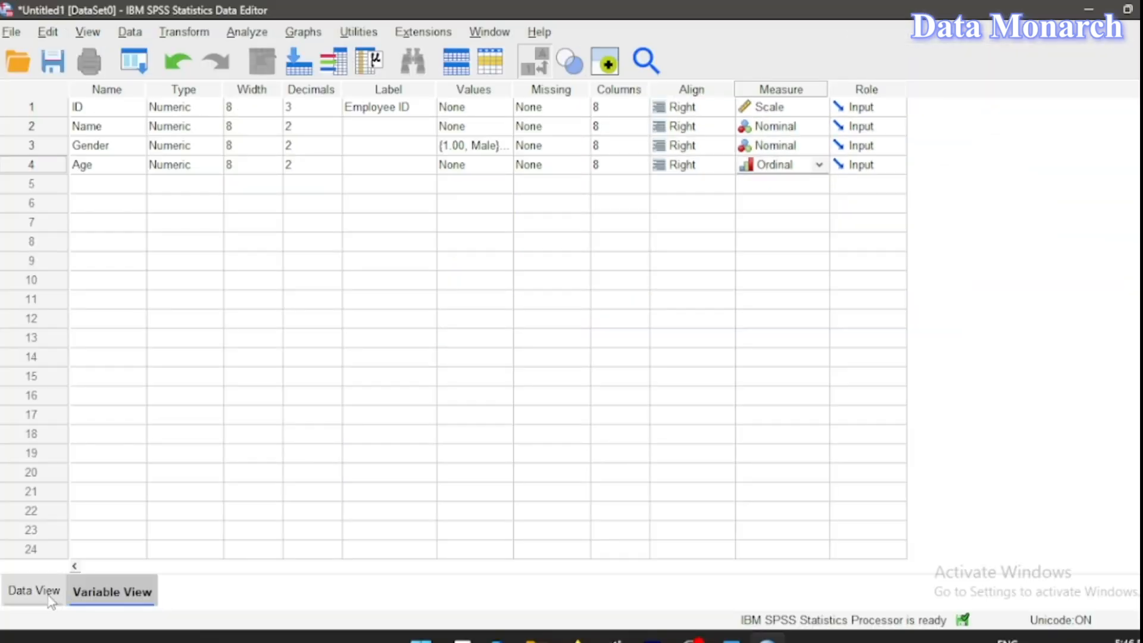
In the data sheet, enter ID 1 and gender Male for the first case, and try to enter text as its Name
left_click(47, 596)
left_click(121, 138)
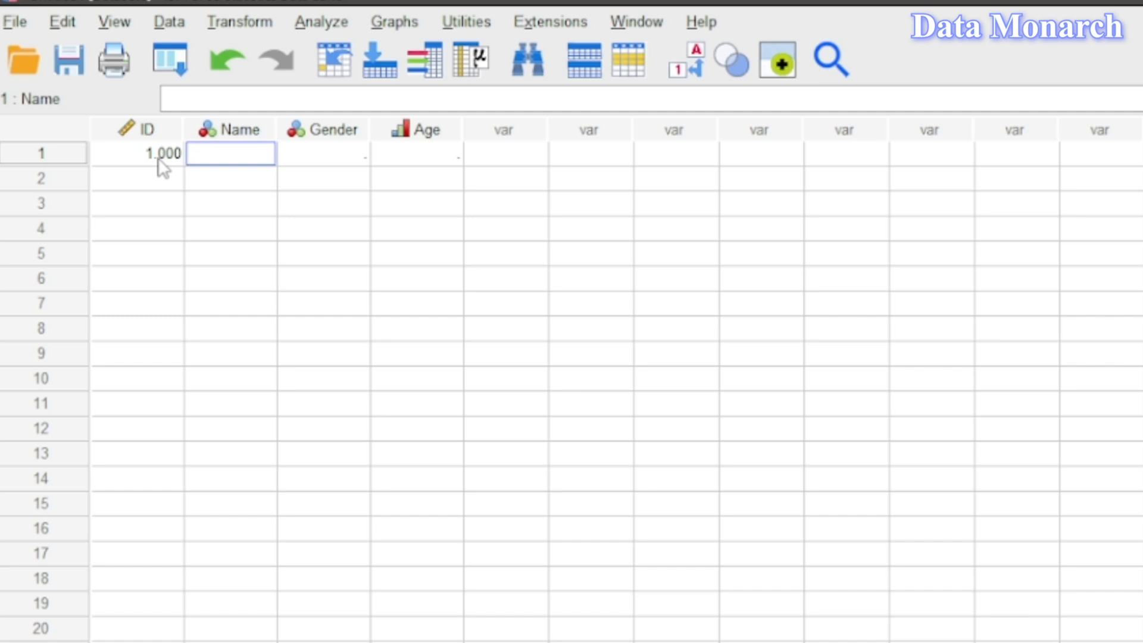
type("Aa")
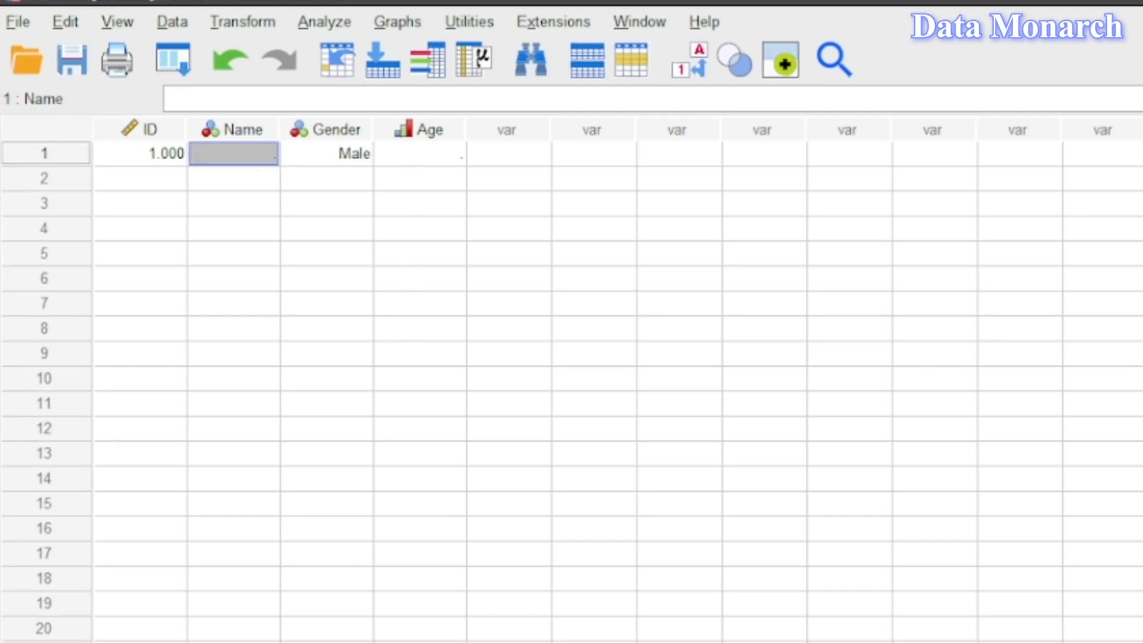
Change the type of the Name variable from numeric to String in the variable definitions
left_click(172, 641)
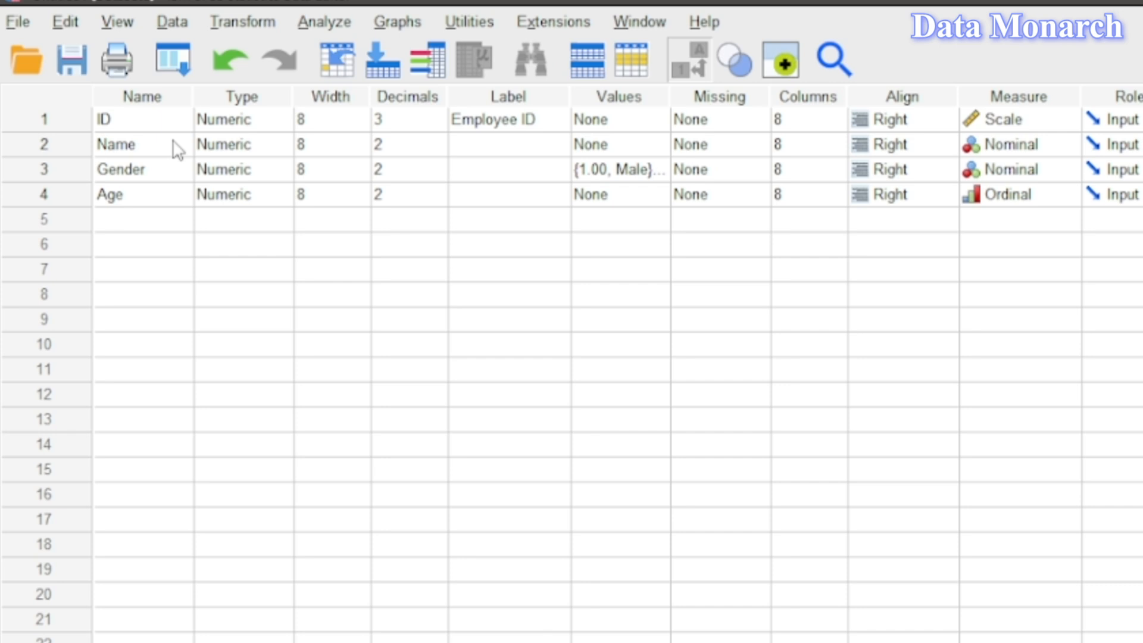
left_click(286, 147)
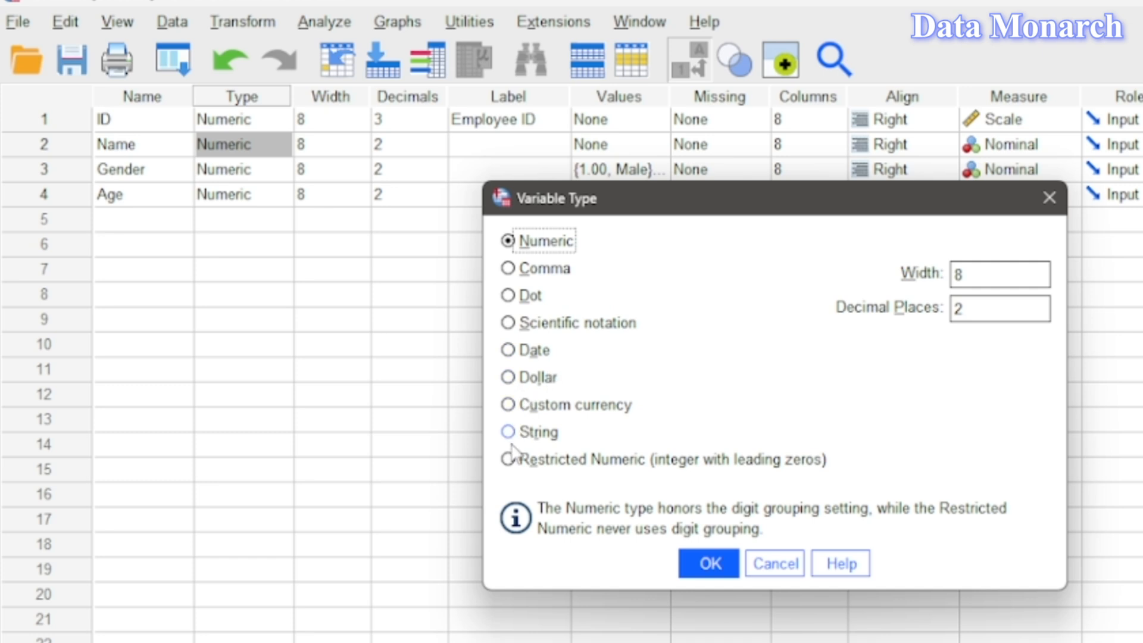
left_click(509, 432)
left_click(697, 560)
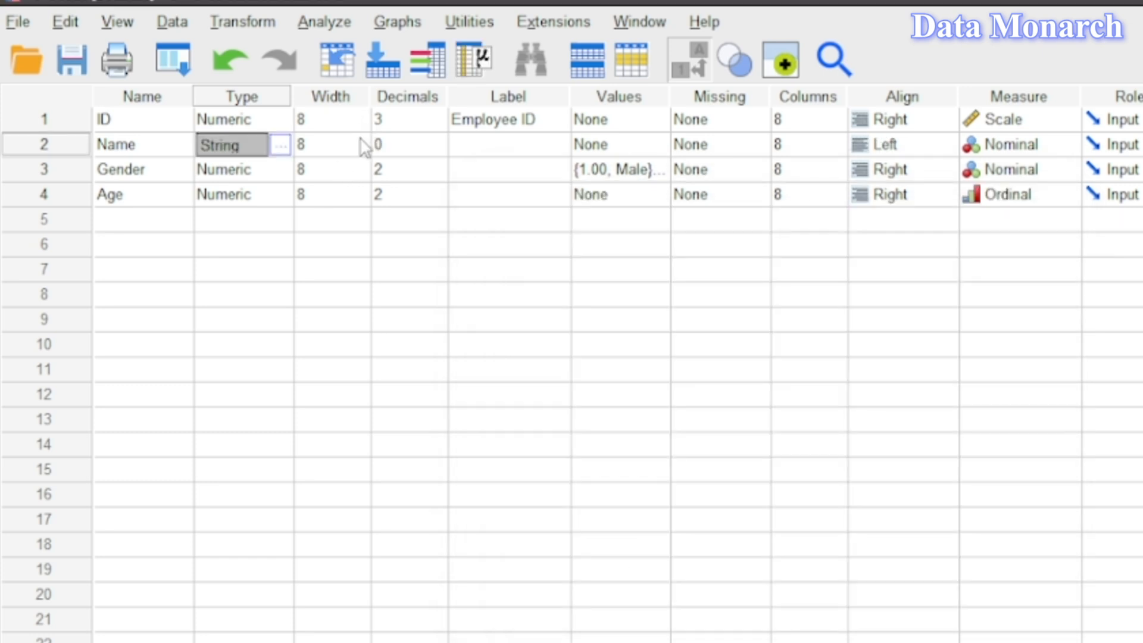
Set the width of the Name variable to 15 characters
left_click(360, 140)
left_click(360, 141)
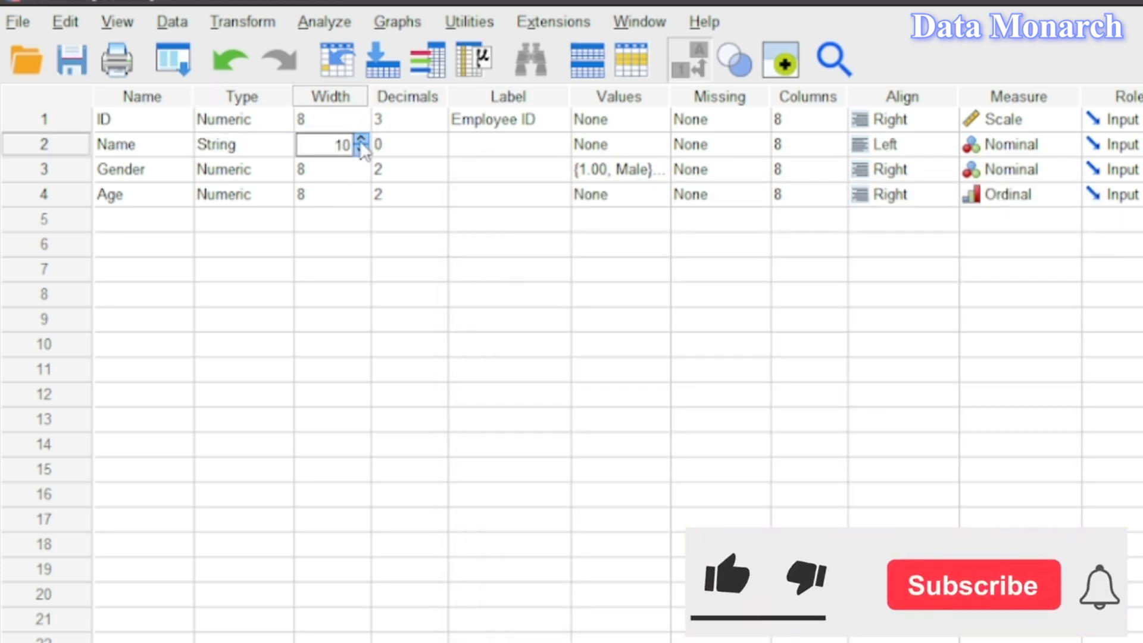
double_click(362, 128)
left_click(361, 141)
left_click(361, 141)
left_click(361, 141)
left_click(361, 141)
left_click(361, 141)
In the data sheet, enter the employee's first name and the age 30 for the first case
left_click(152, 642)
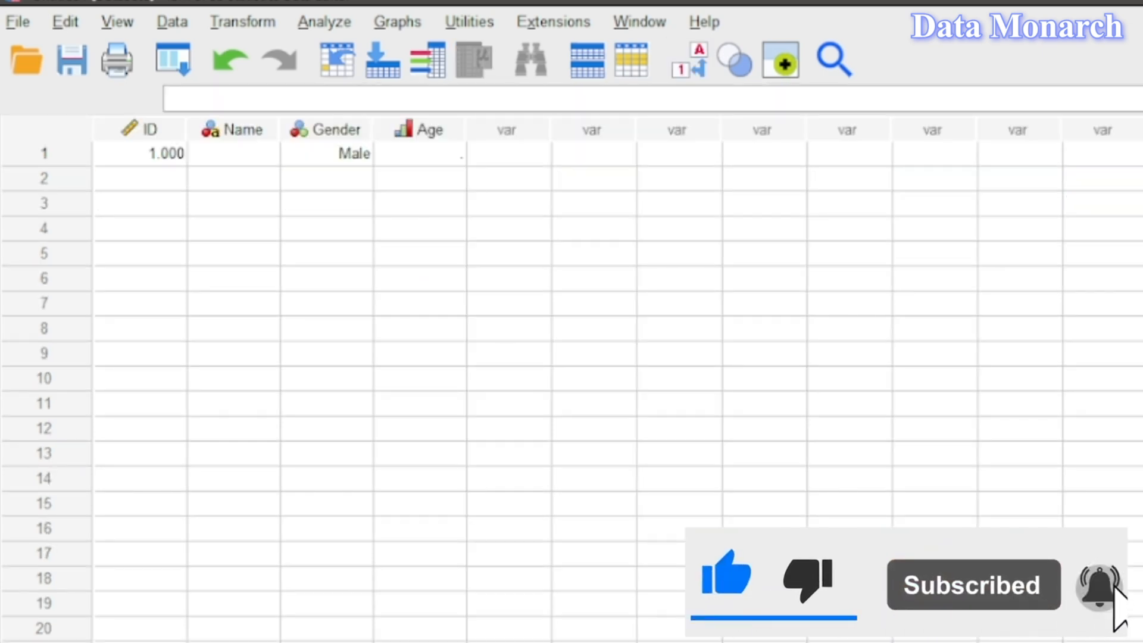
left_click(263, 158)
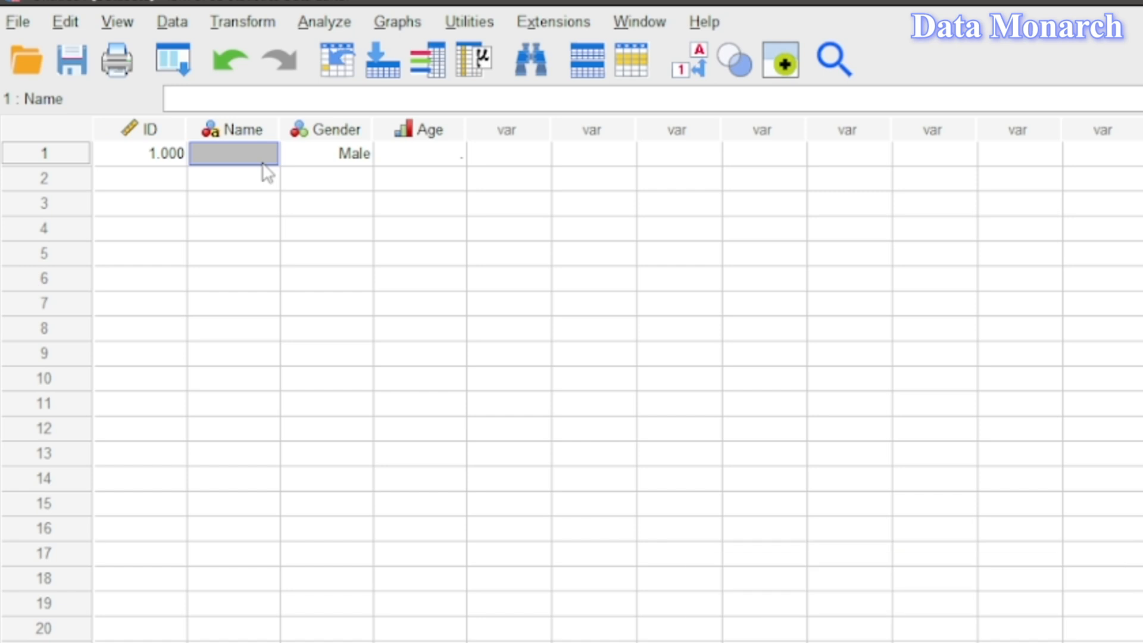
double_click(263, 160)
type("Aaron")
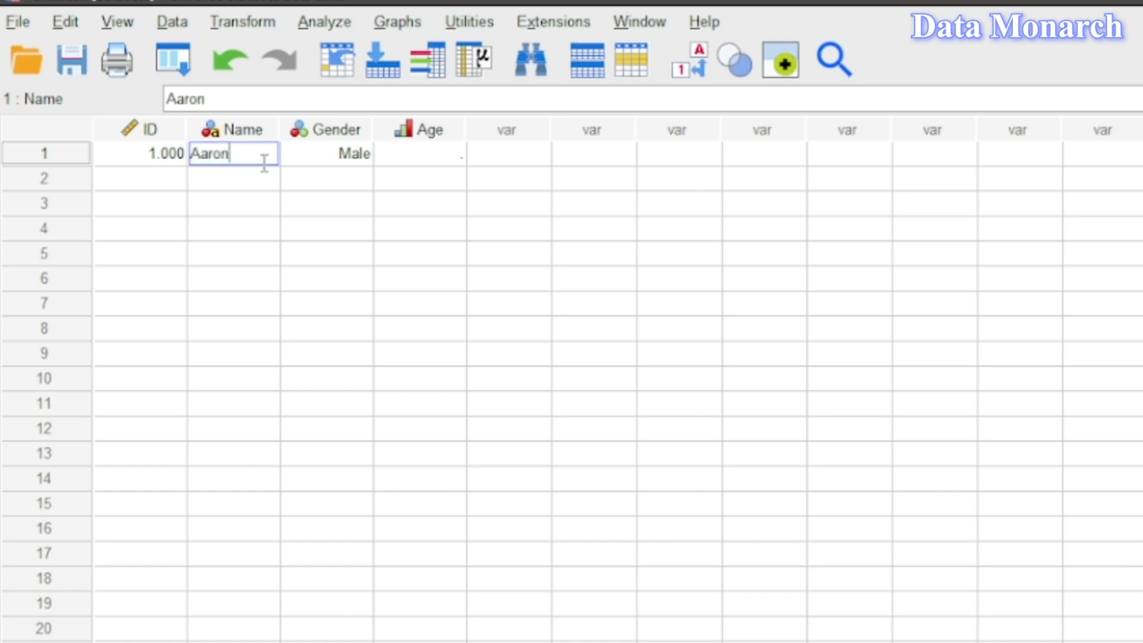
left_click(457, 162)
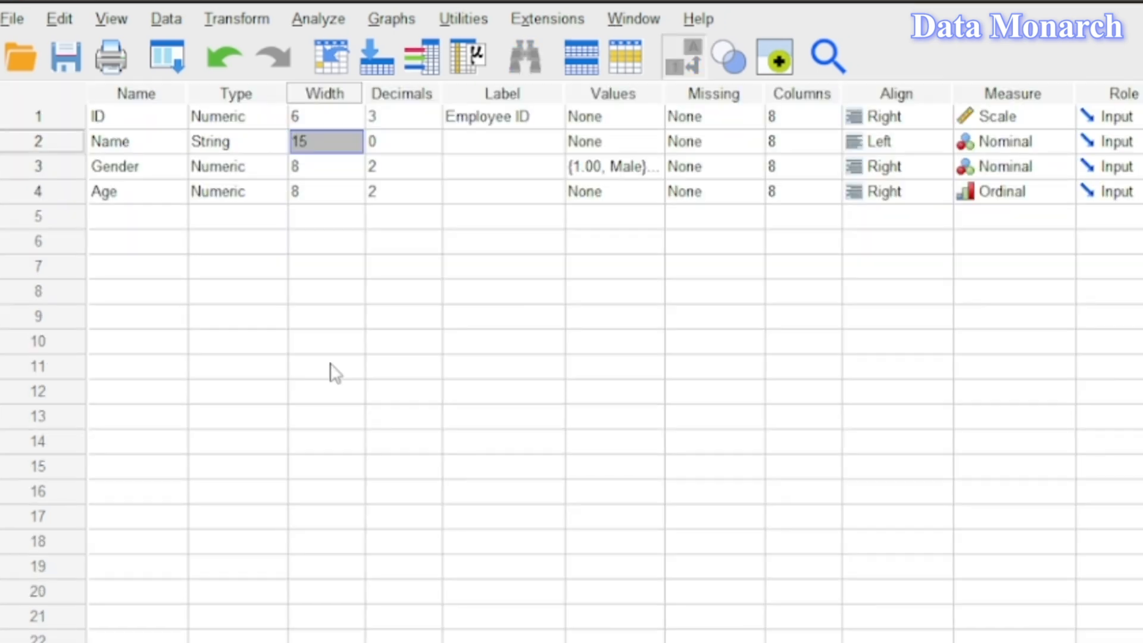
Check the value labels of the Age variable without defining any
double_click(651, 191)
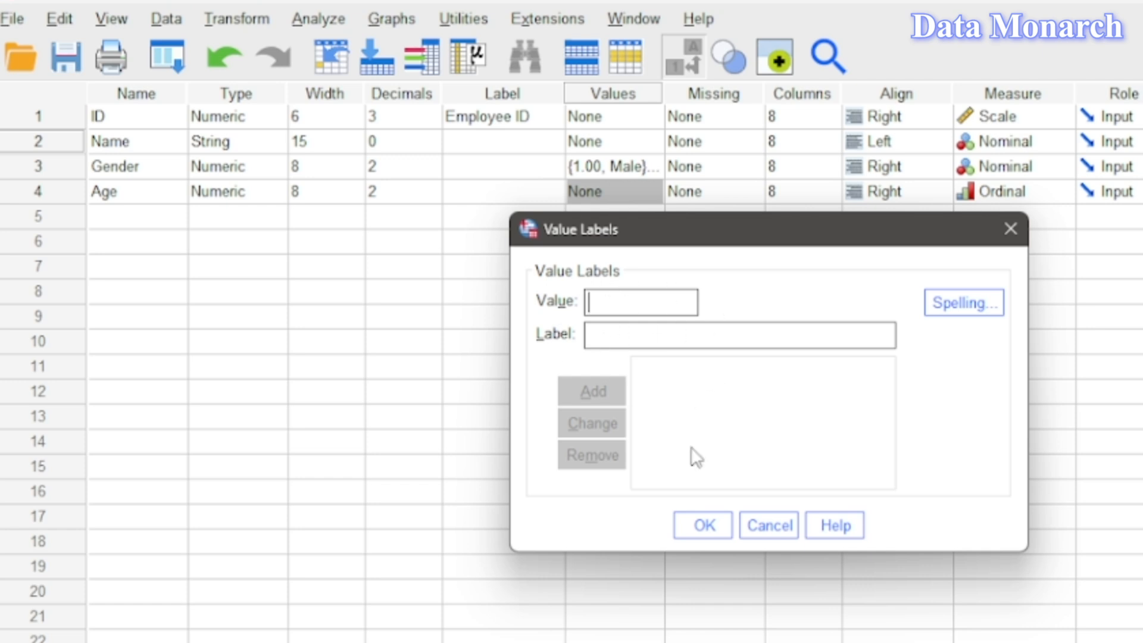
left_click(709, 534)
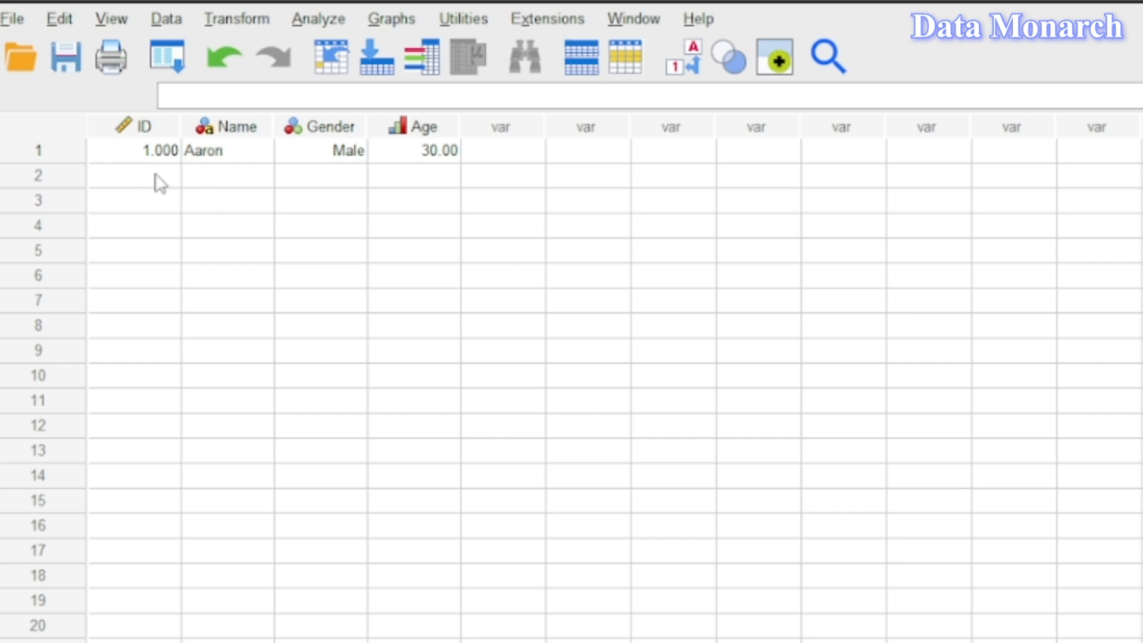
Examine the file formats offered for importing data, without starting an import
left_click(154, 187)
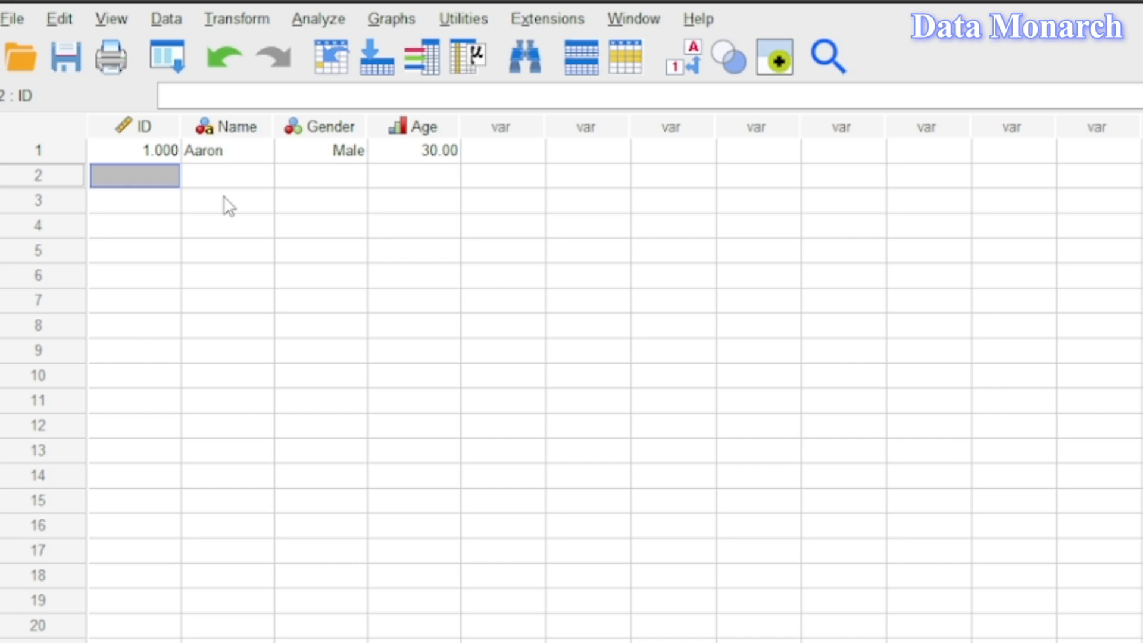
left_click(26, 21)
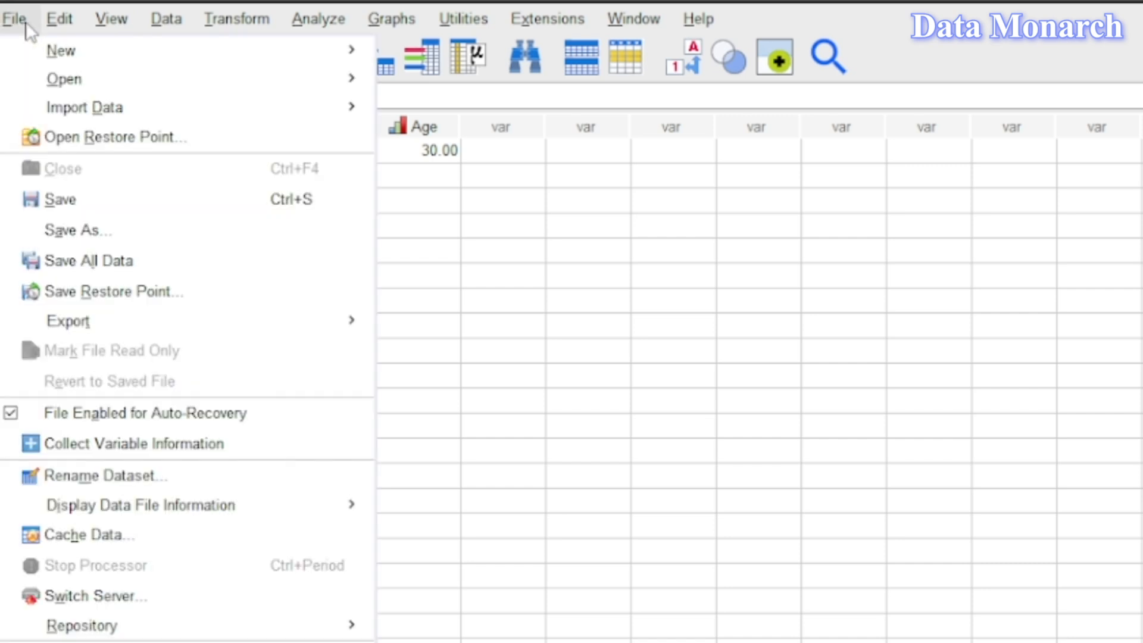
mouse_move(151, 109)
mouse_move(458, 125)
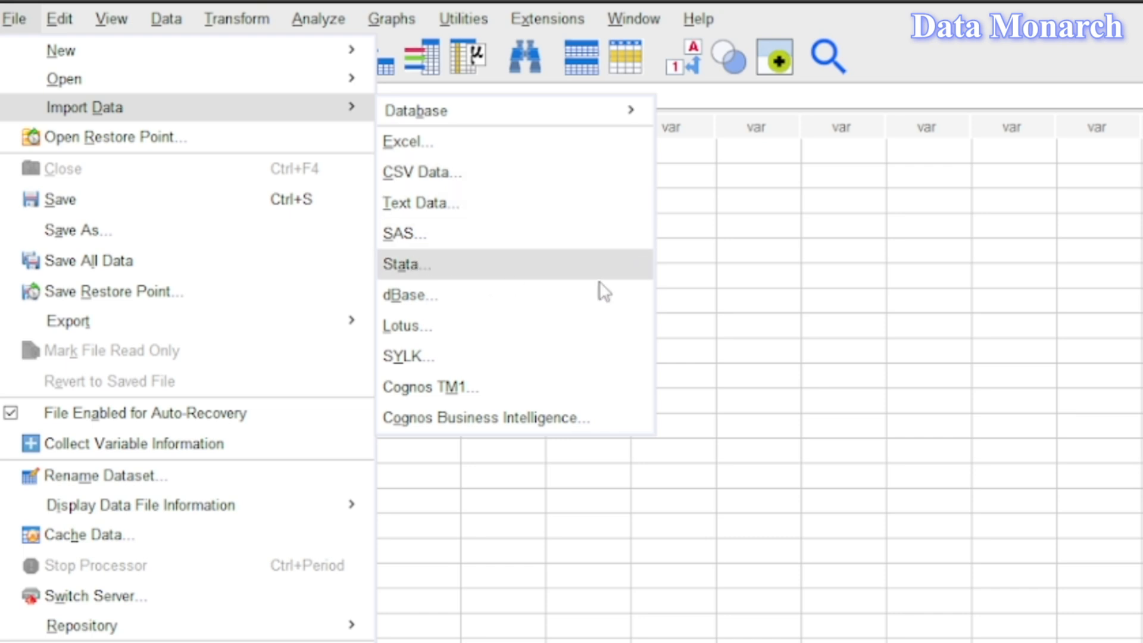
left_click(694, 284)
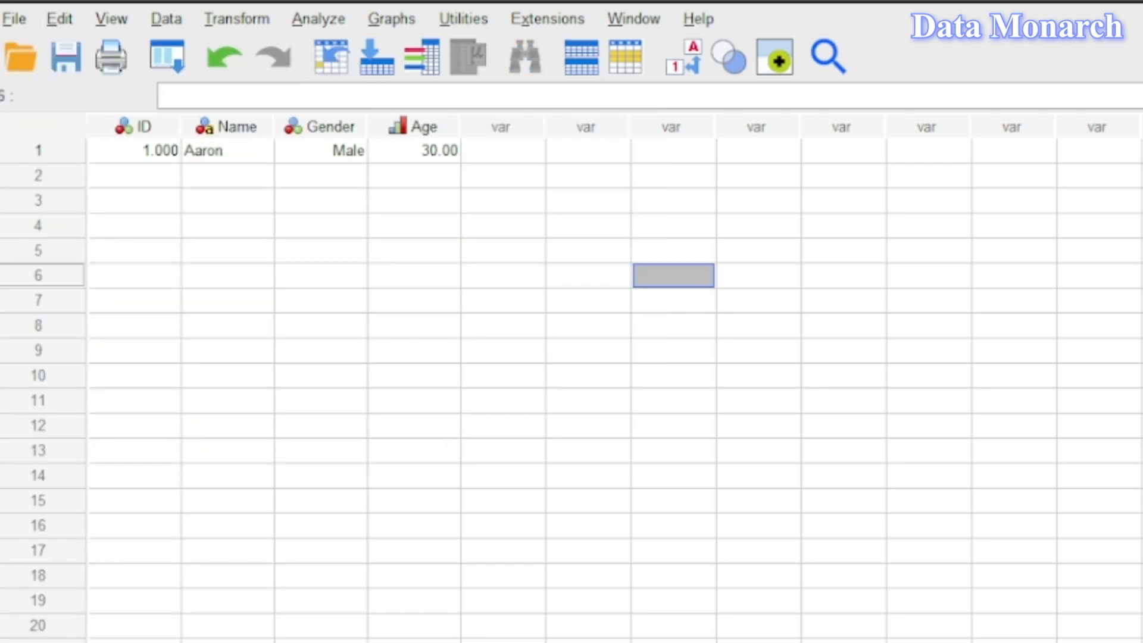
Review the variable definitions and save the dataset as Arire in SPSS Statistics (*.sav) format in the Analysis folder
key("ctrl+t")
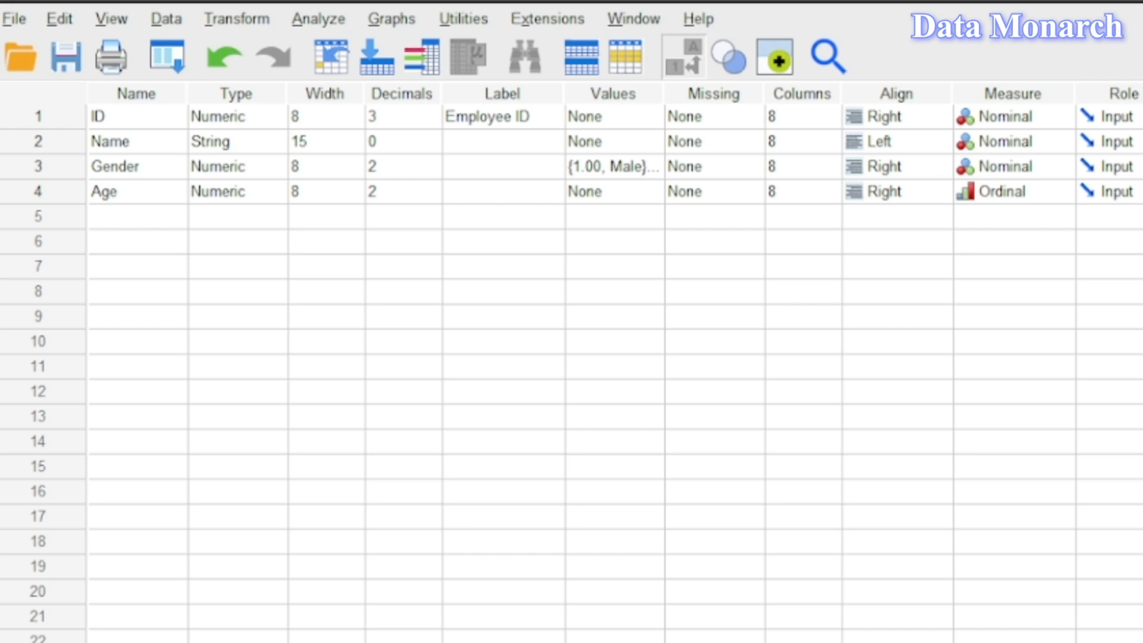
key("ctrl+t")
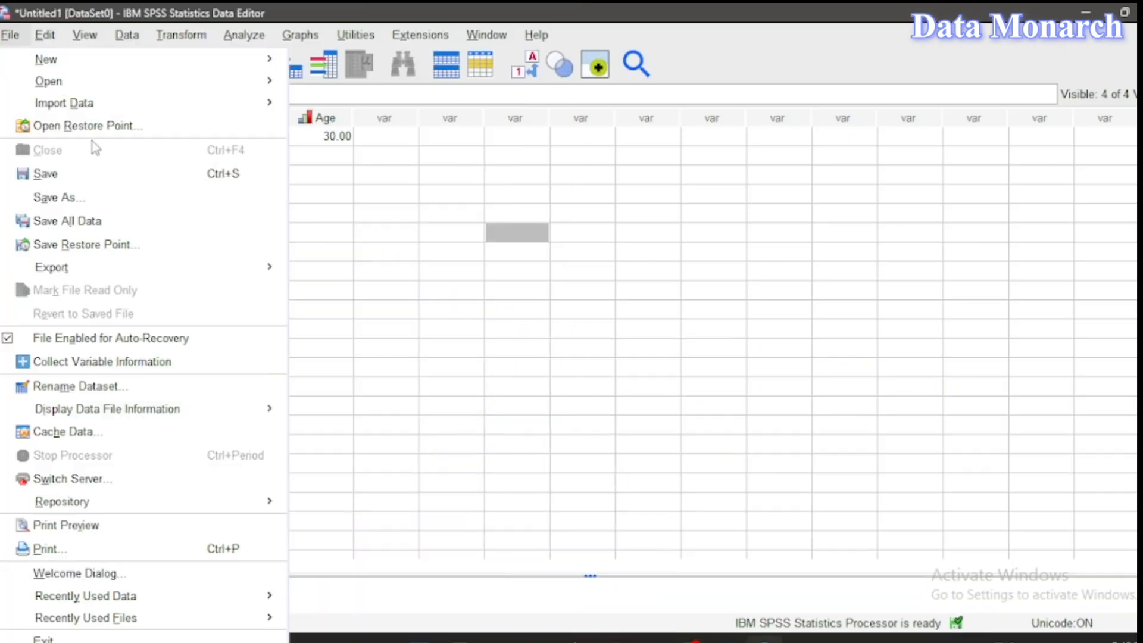
left_click(156, 177)
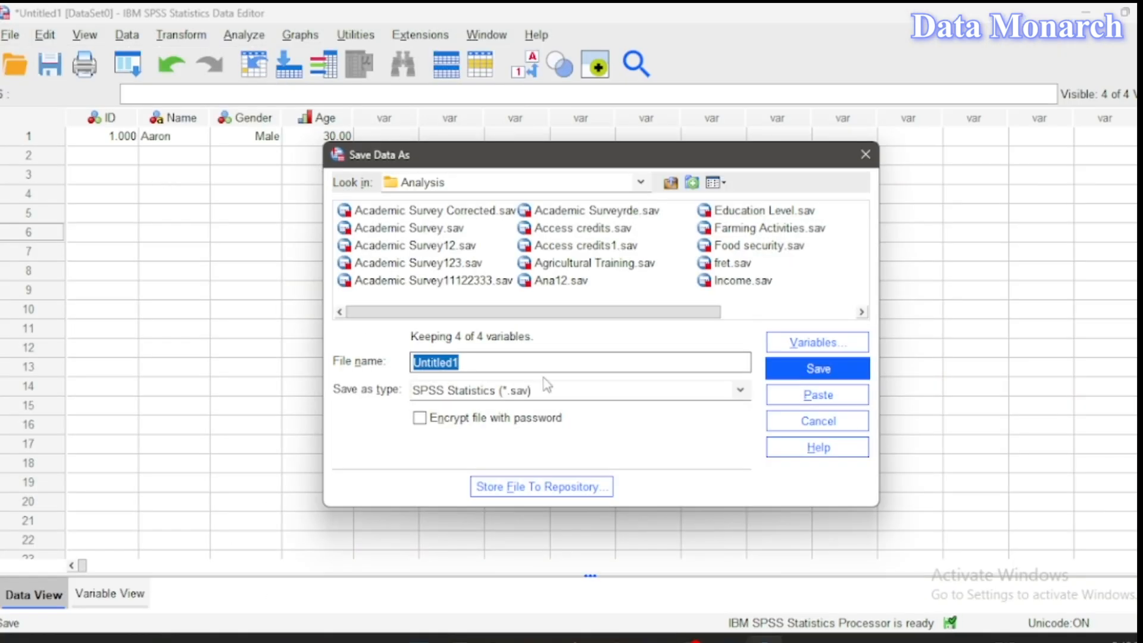
type("Arire")
left_click(812, 372)
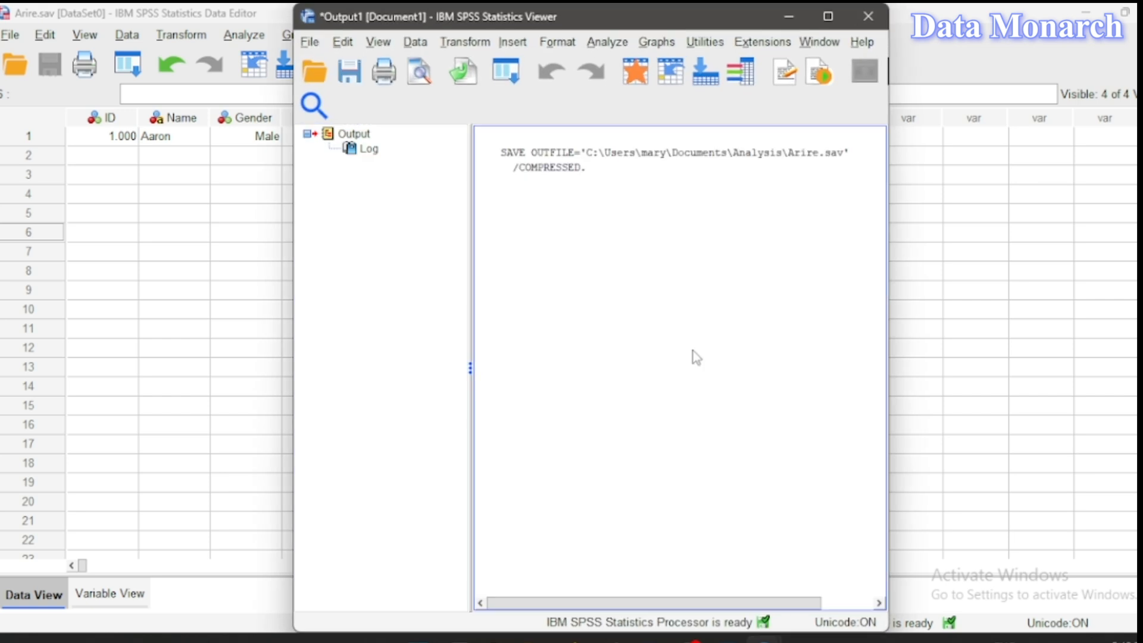